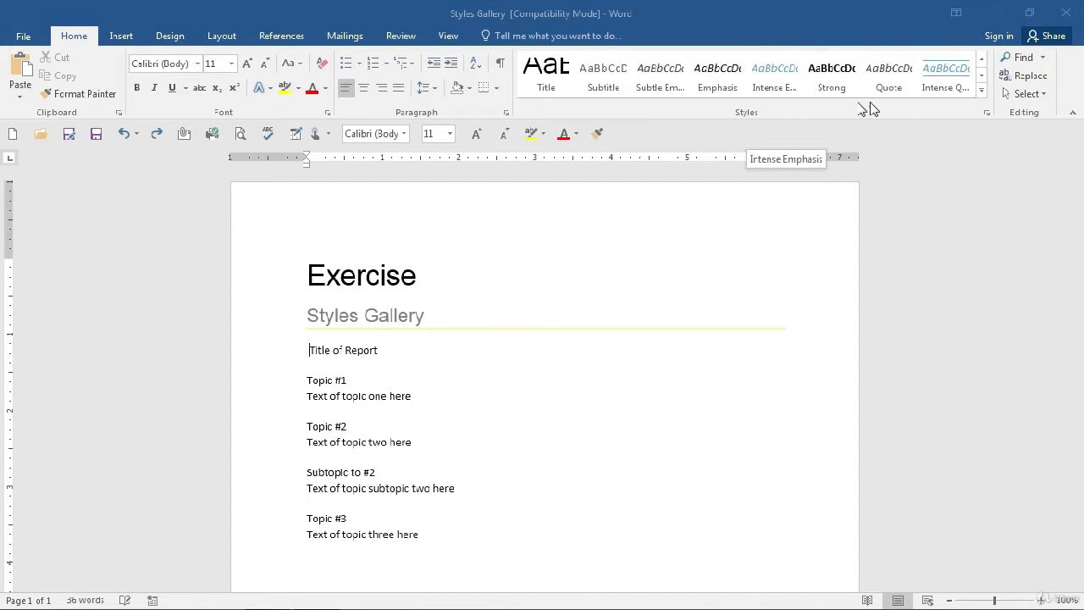
# Apply the Intense Quote style to the "Title of Report" line.
pyautogui.click(983, 94)
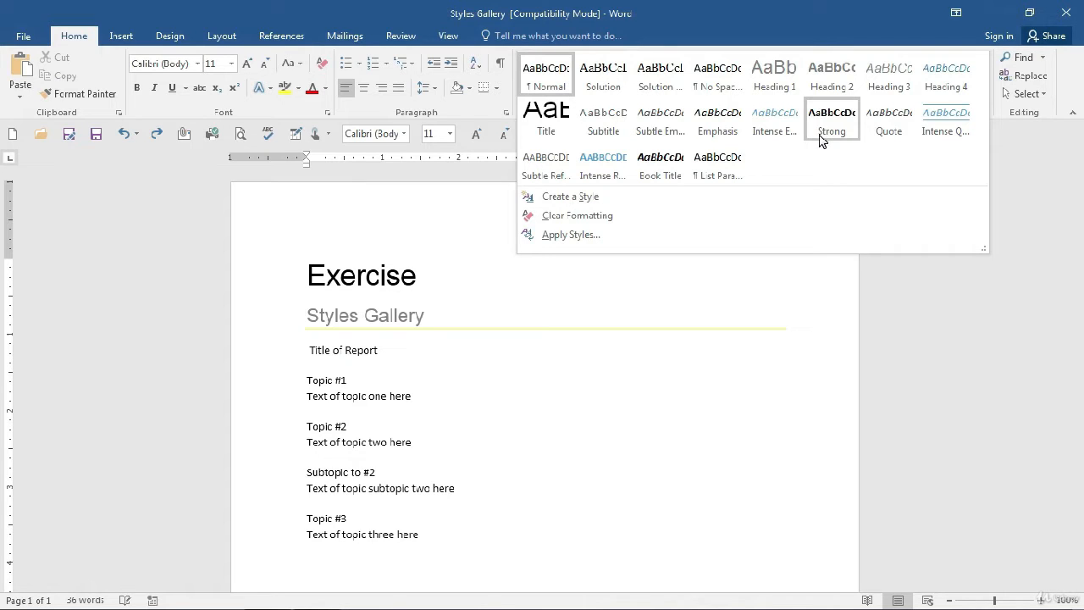
pyautogui.click(952, 135)
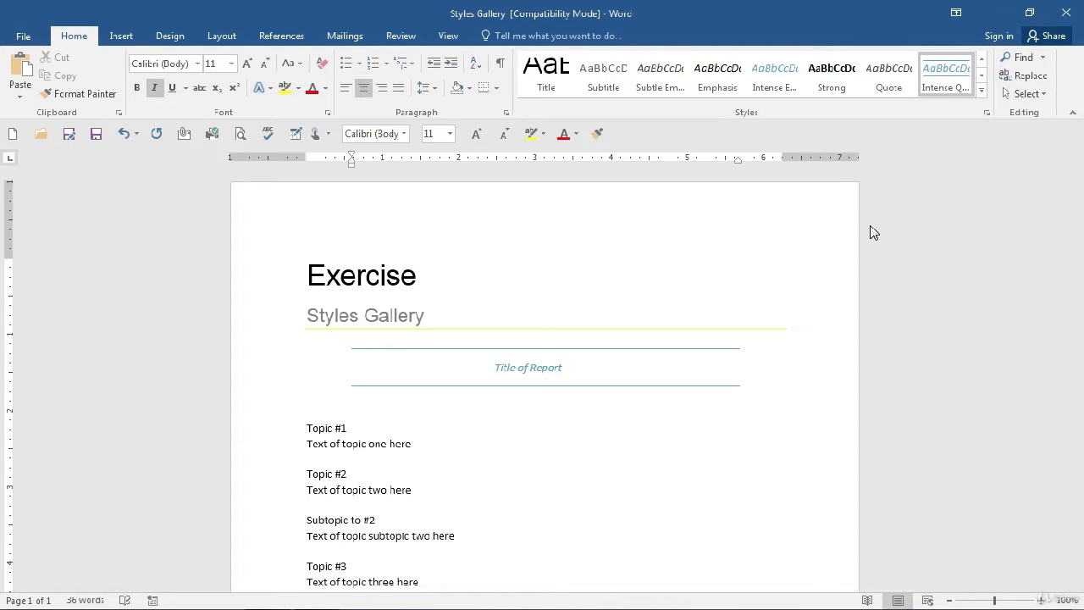
pyautogui.tripleClick(547, 368)
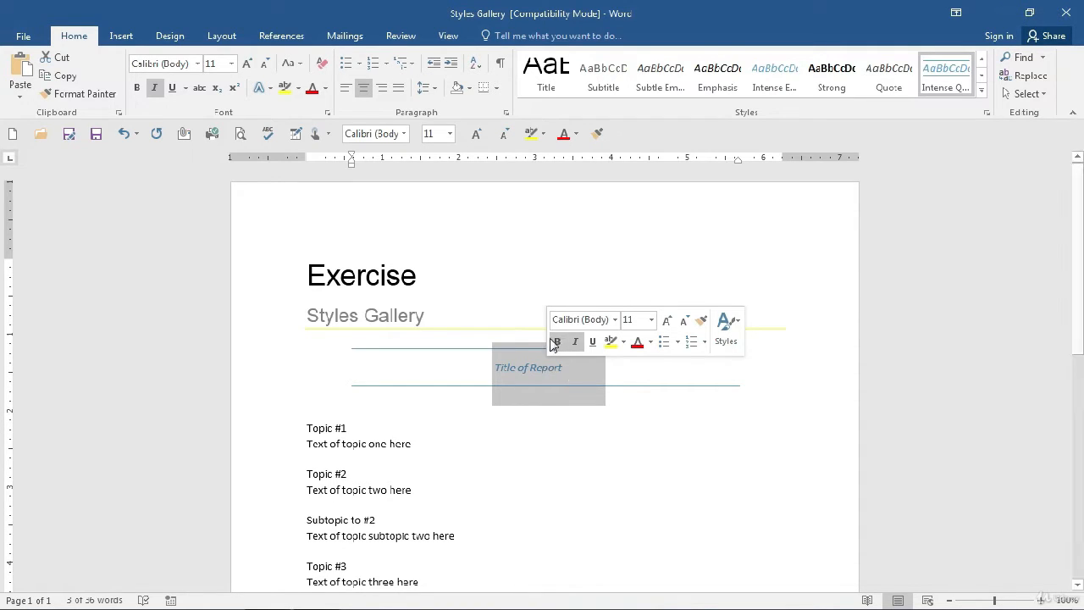
# Hide the white space at the top margin of the page.
pyautogui.doubleClick(492, 169)
pyautogui.doubleClick(492, 170)
pyautogui.doubleClick(492, 170)
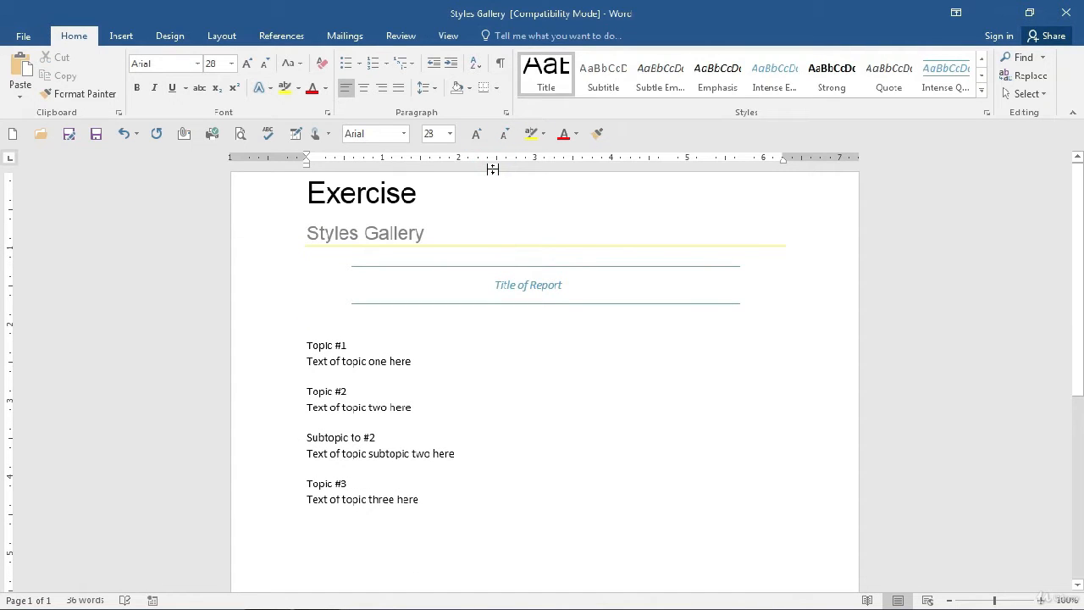
pyautogui.click(493, 170)
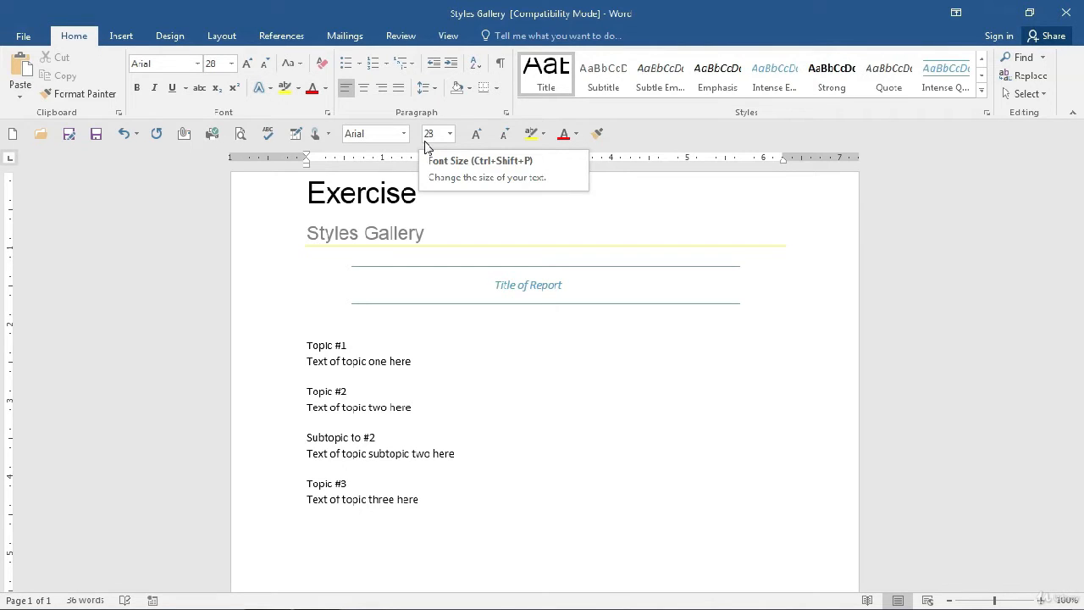
# Apply the Heading 4 style to the "Topic #1" line.
pyautogui.click(300, 337)
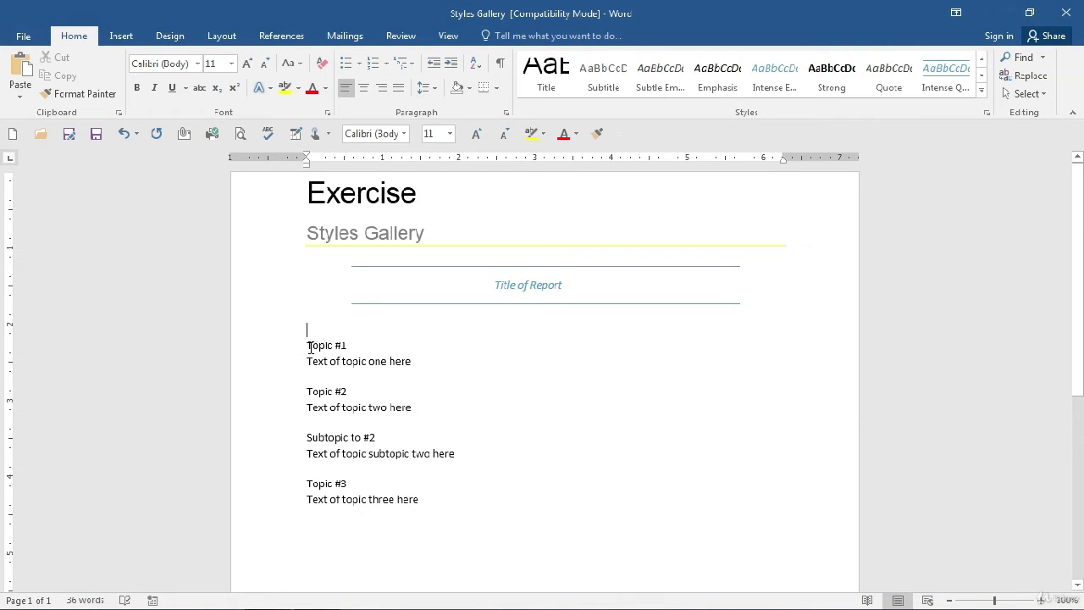
pyautogui.click(309, 346)
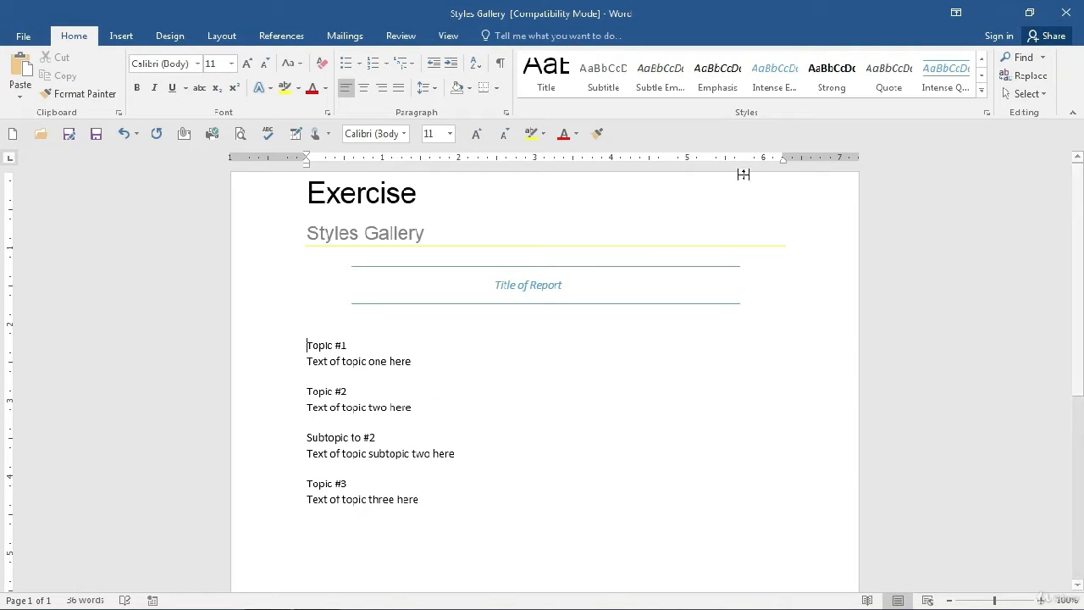
pyautogui.click(982, 94)
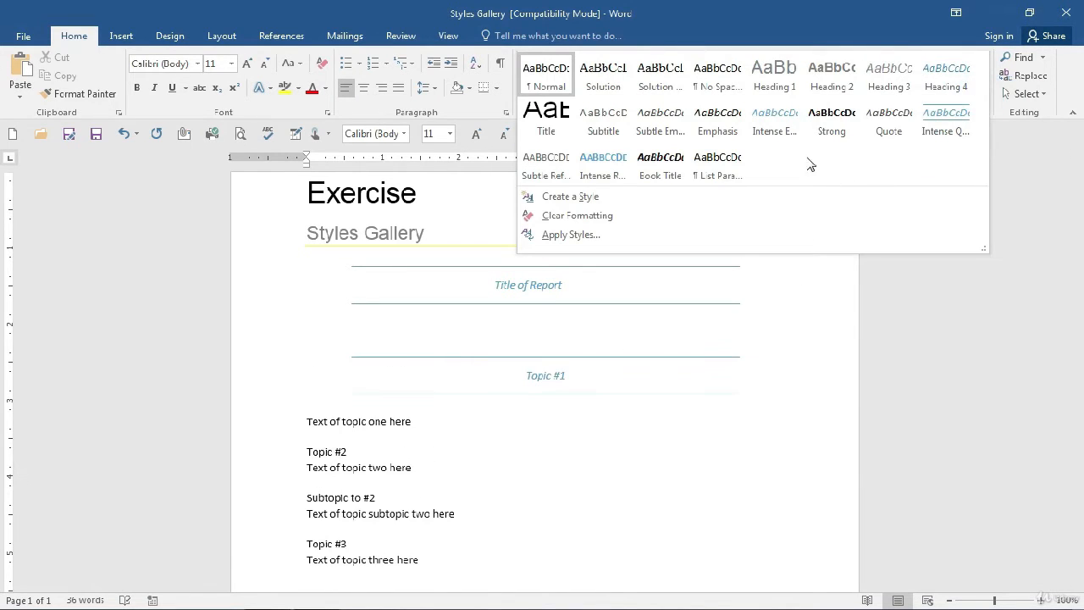
pyautogui.click(942, 86)
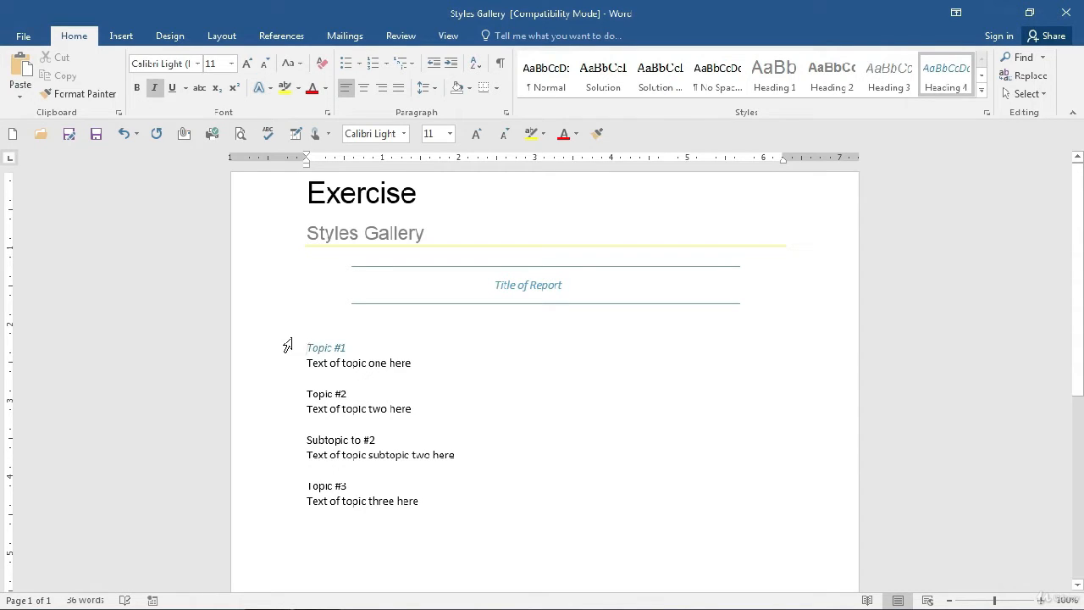
# Collapse the content under the Topic #1 heading and expand it again.
pyautogui.moveTo(298, 352)
pyautogui.click(296, 347)
pyautogui.click(296, 349)
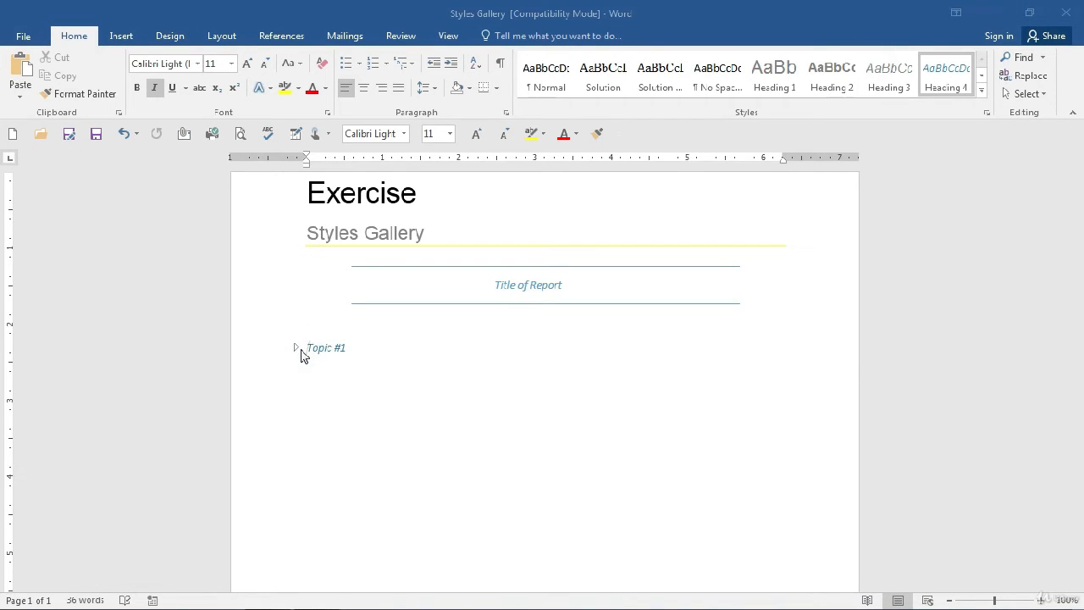
pyautogui.click(297, 349)
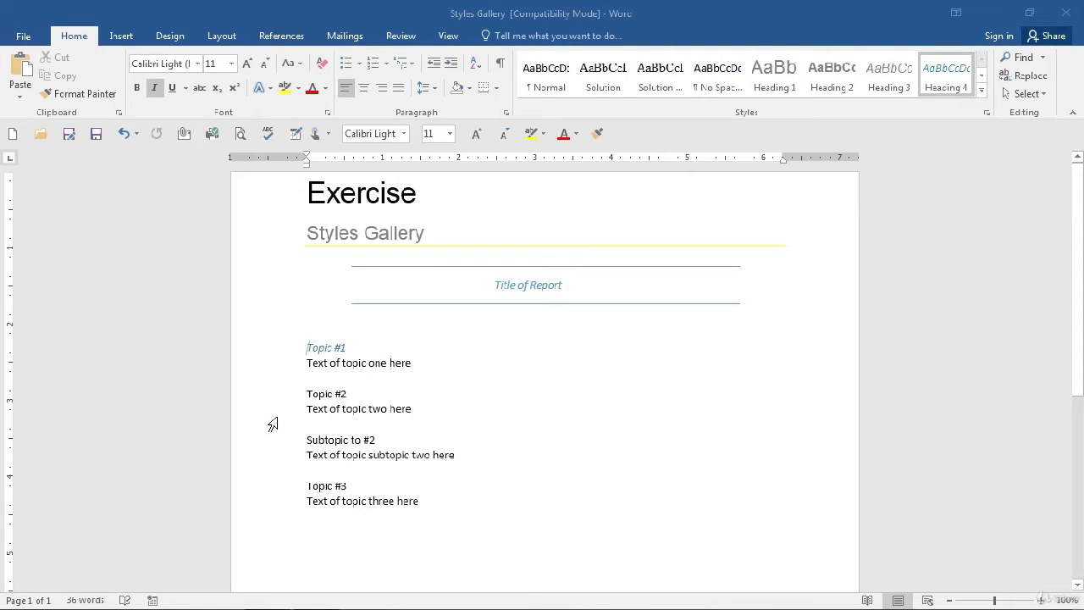
# Apply the Heading 2 style to the "Topic #2" line.
pyautogui.click(306, 394)
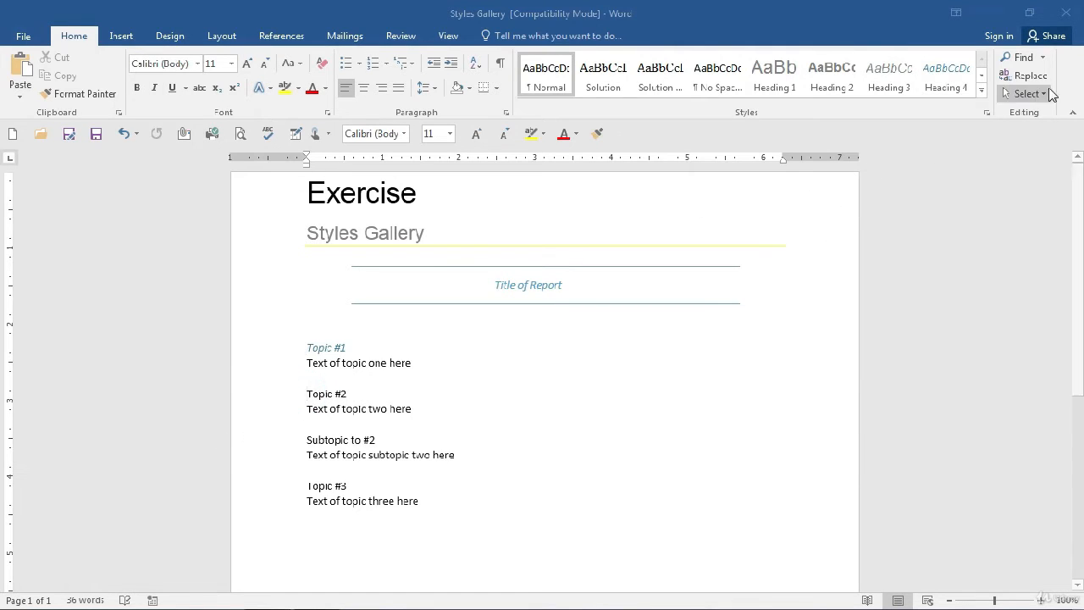
pyautogui.click(982, 89)
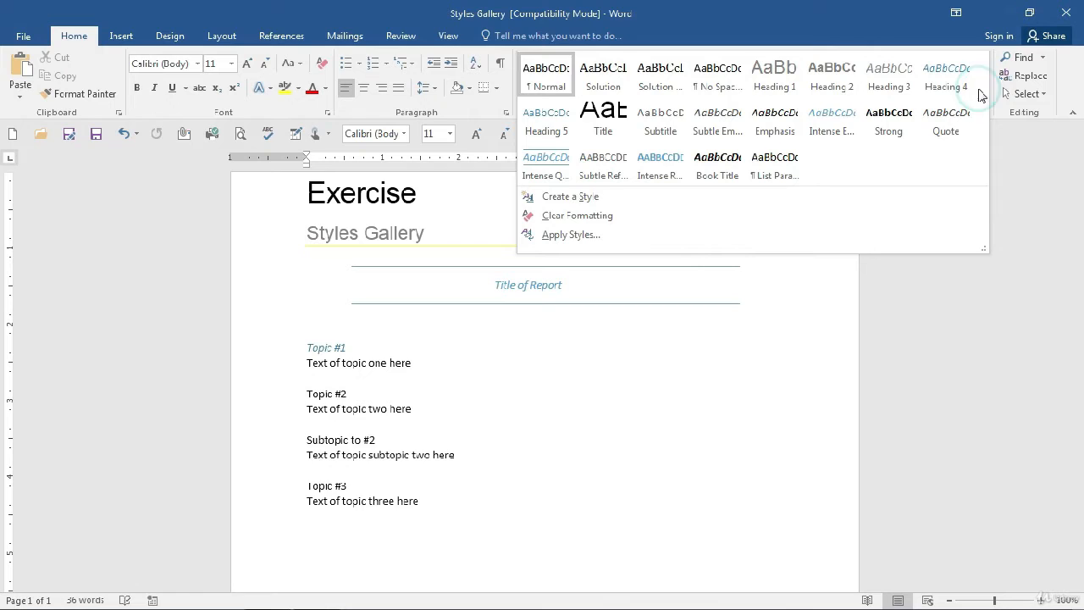
pyautogui.click(830, 89)
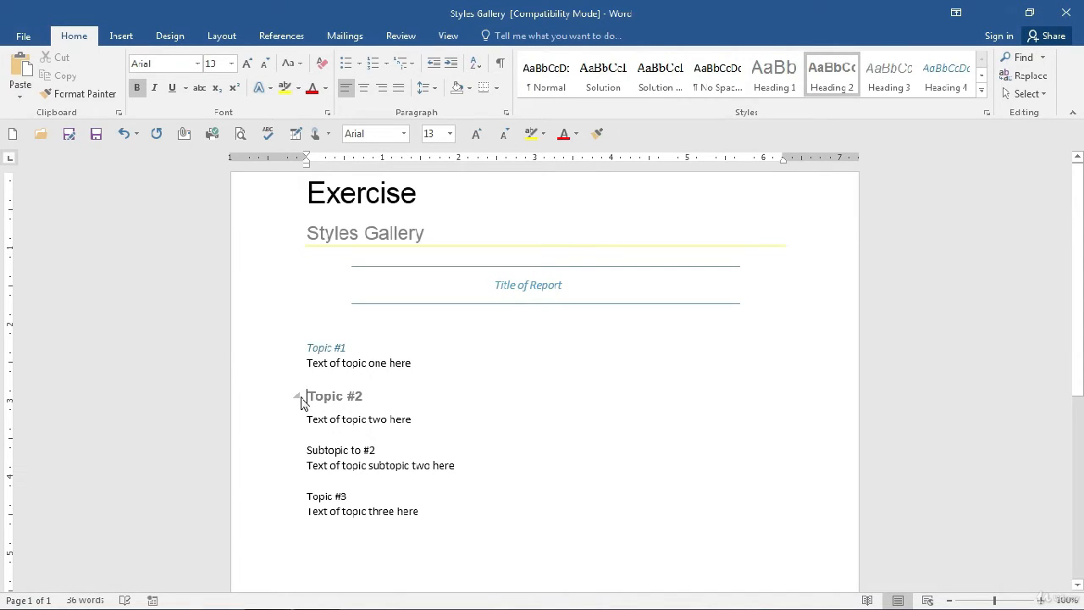
# Collapse the content under the Topic #2 heading, and collapse and re-expand the content under Topic #1.
pyautogui.click(298, 397)
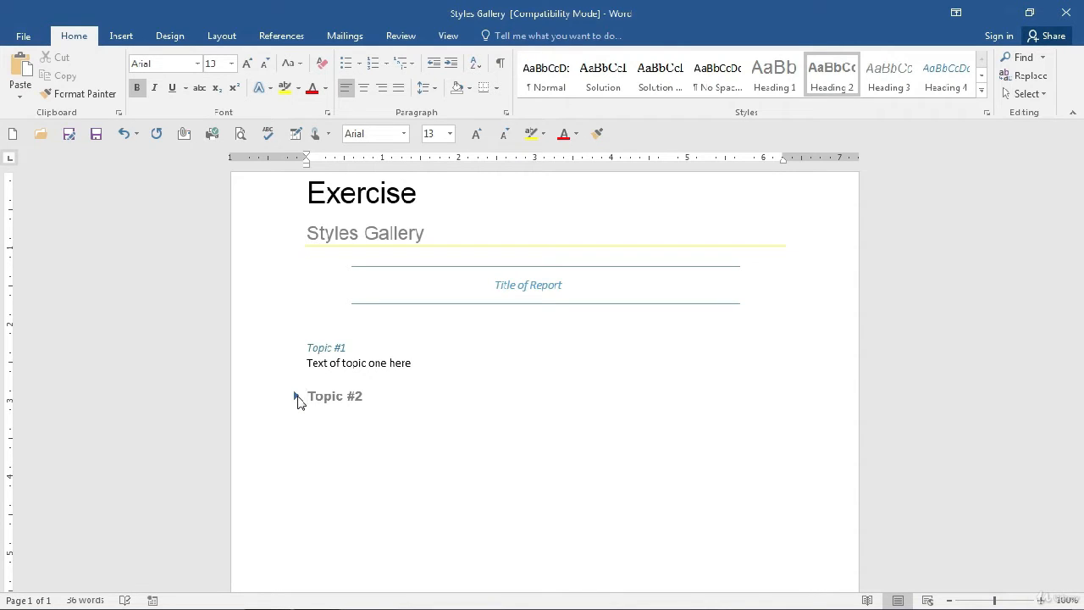
pyautogui.click(298, 348)
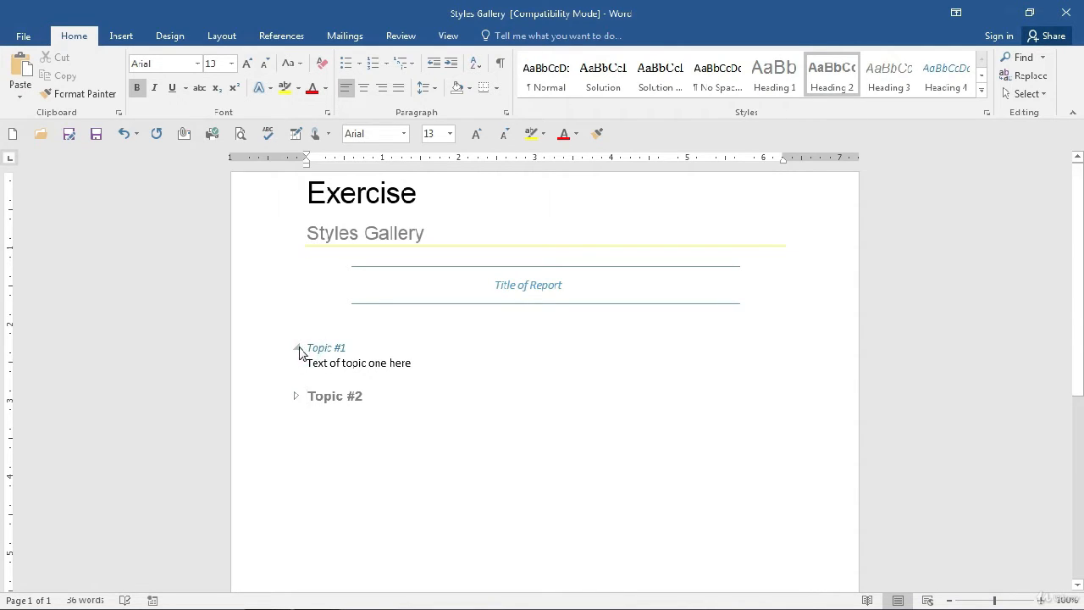
pyautogui.click(297, 349)
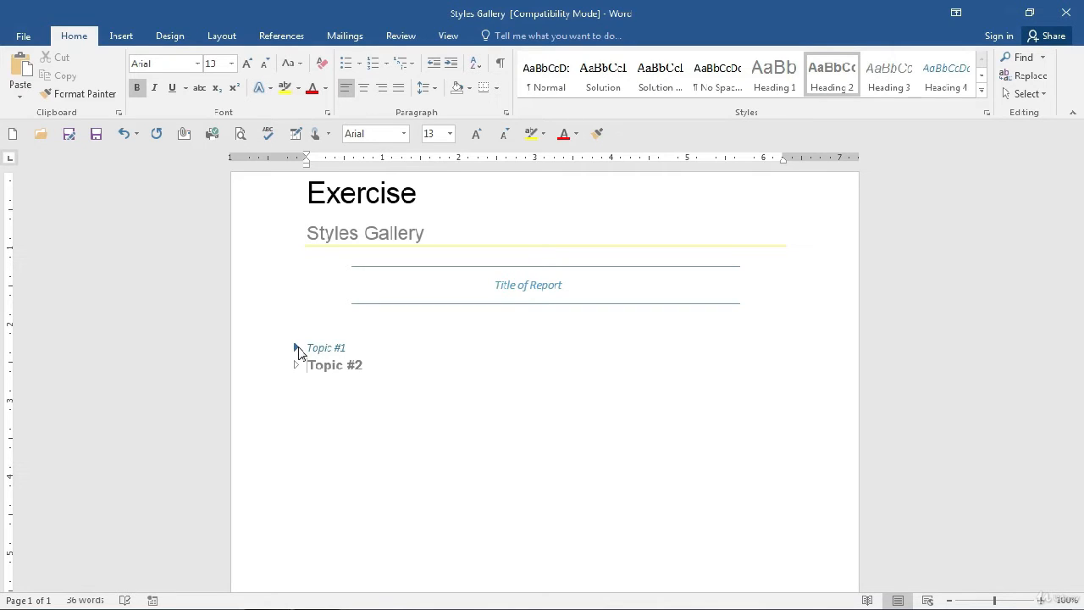
pyautogui.click(298, 353)
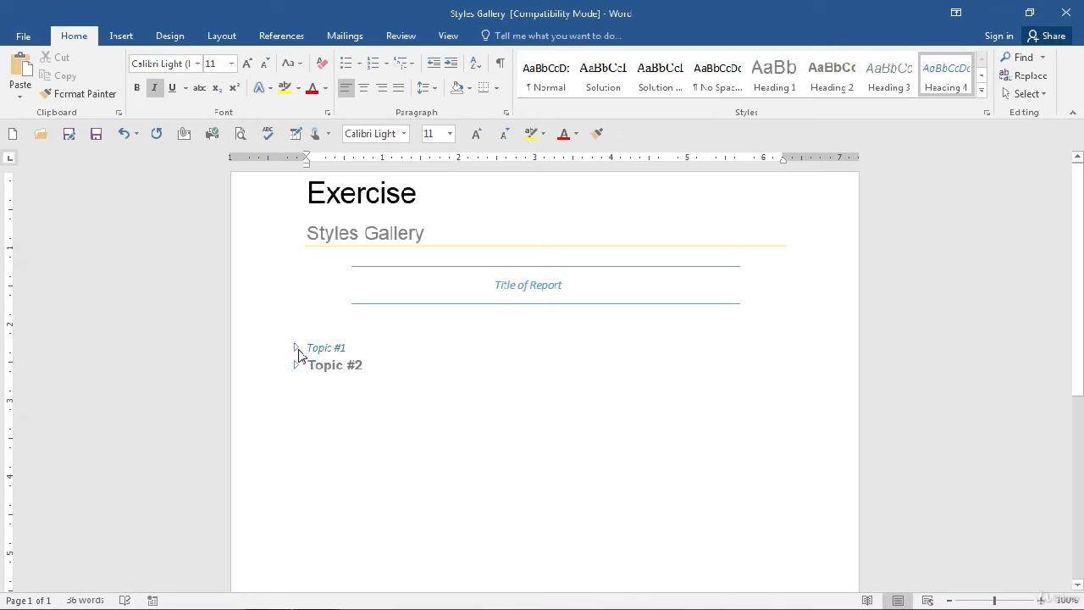
pyautogui.click(297, 349)
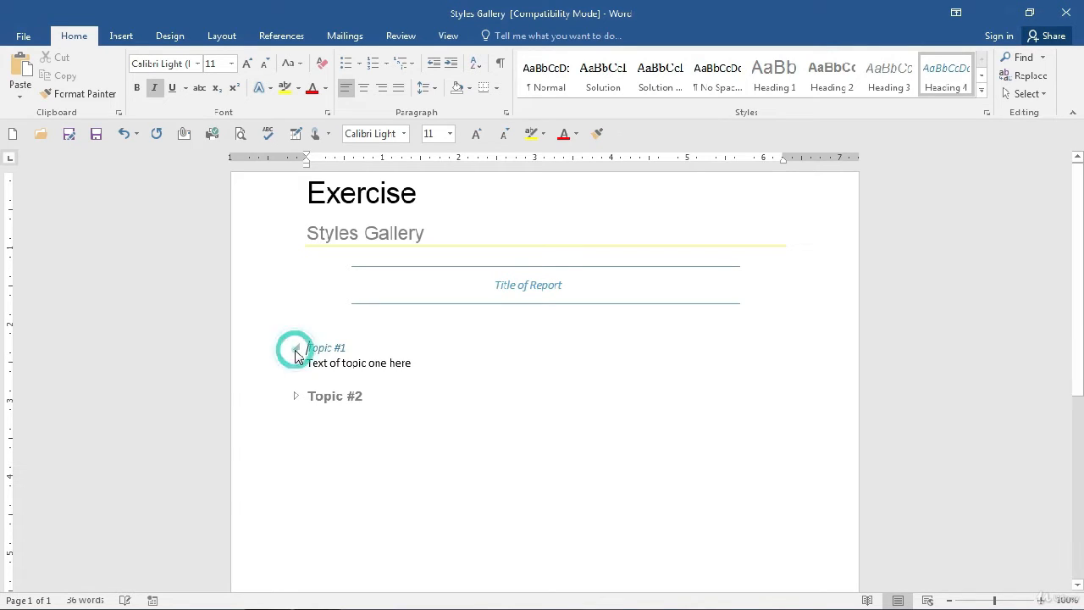
pyautogui.click(293, 406)
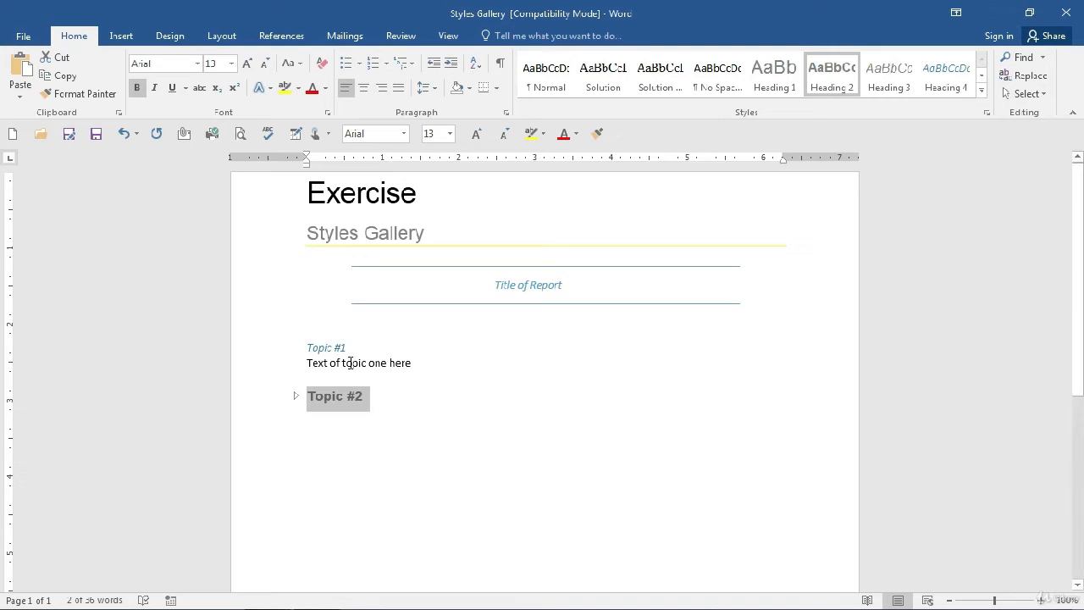
pyautogui.click(350, 363)
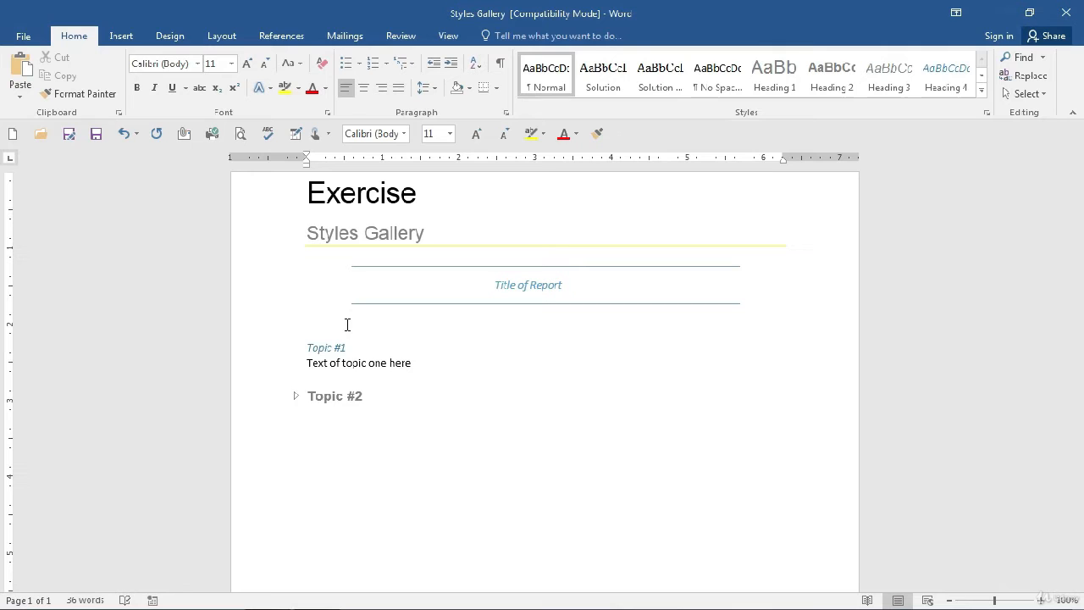
# Change the font of the entire document to the Calibri body theme font.
pyautogui.hotkey('ctrl', 'a')
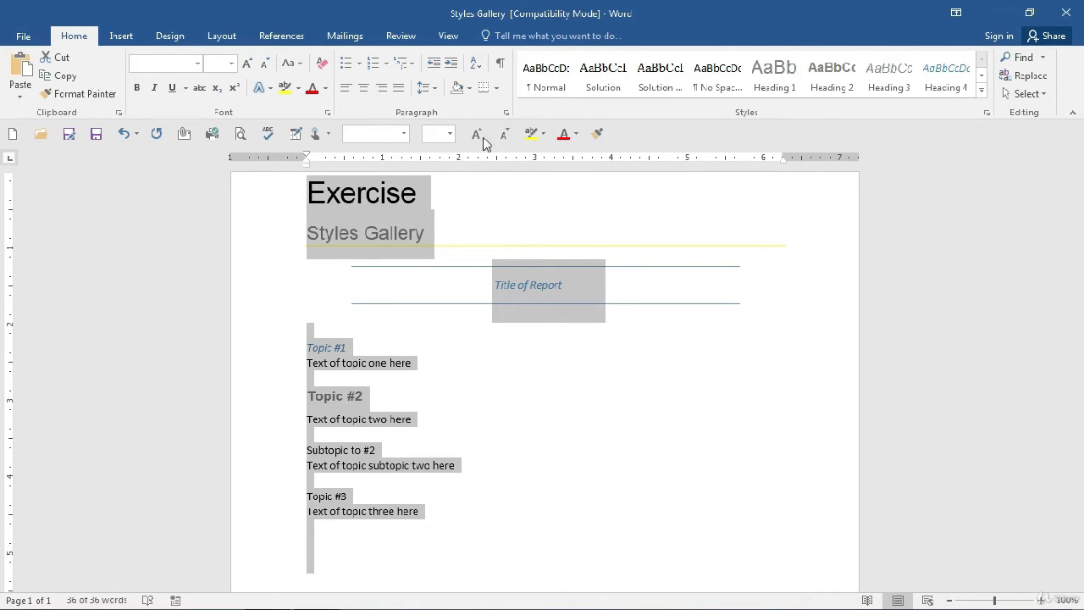
pyautogui.click(403, 134)
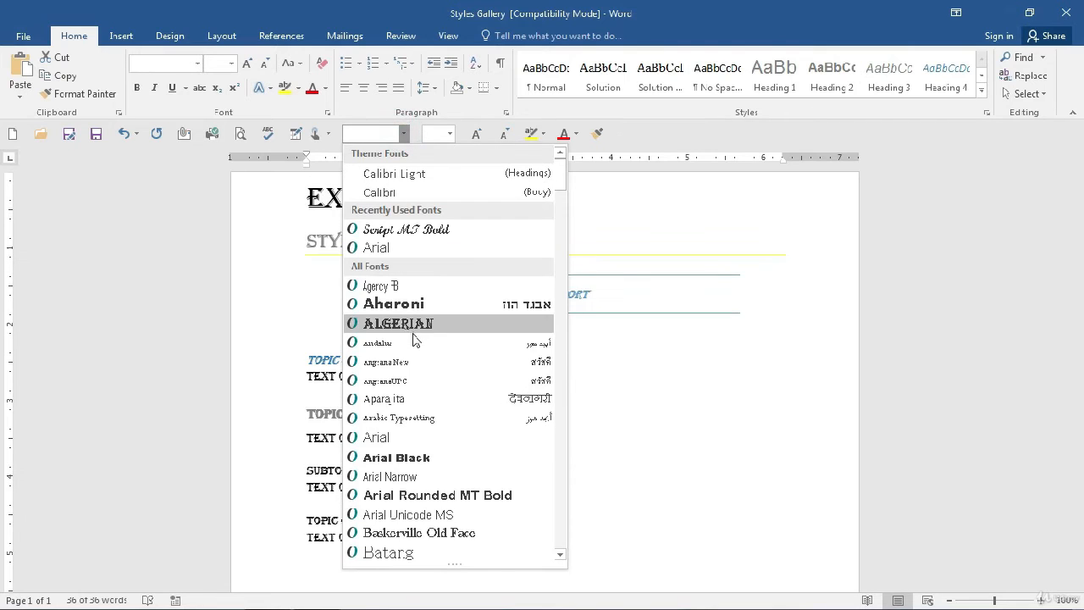
pyautogui.write('Ca')
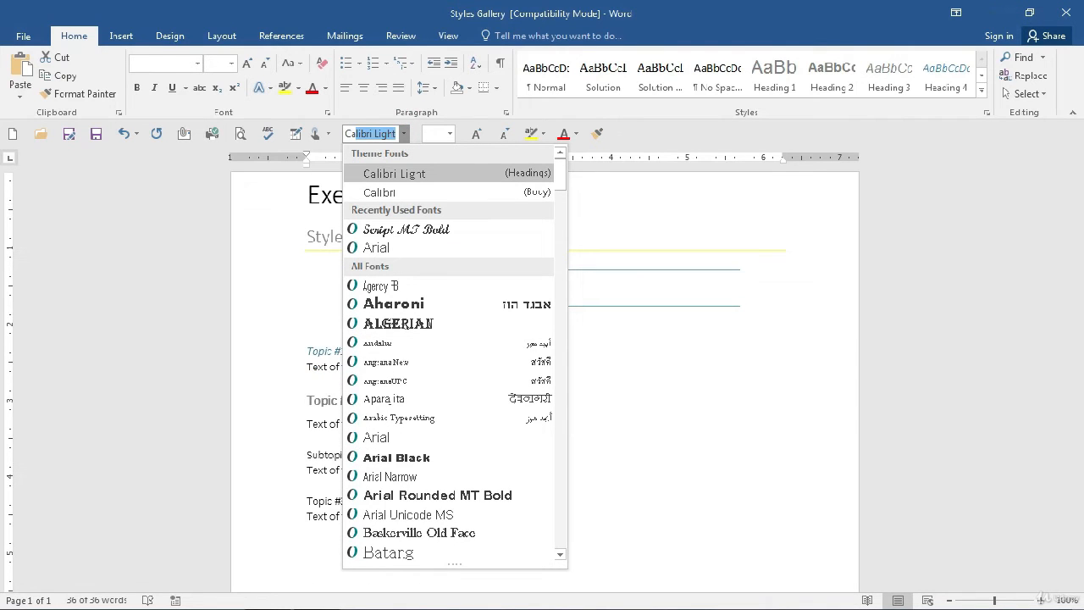
pyautogui.write('libri')
pyautogui.click(410, 194)
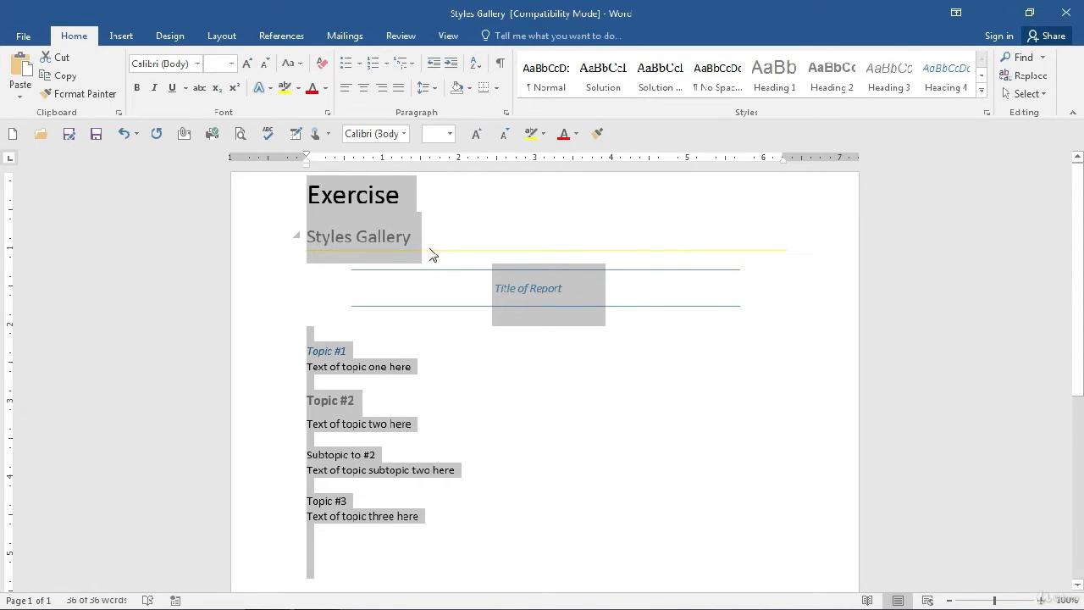
pyautogui.click(414, 322)
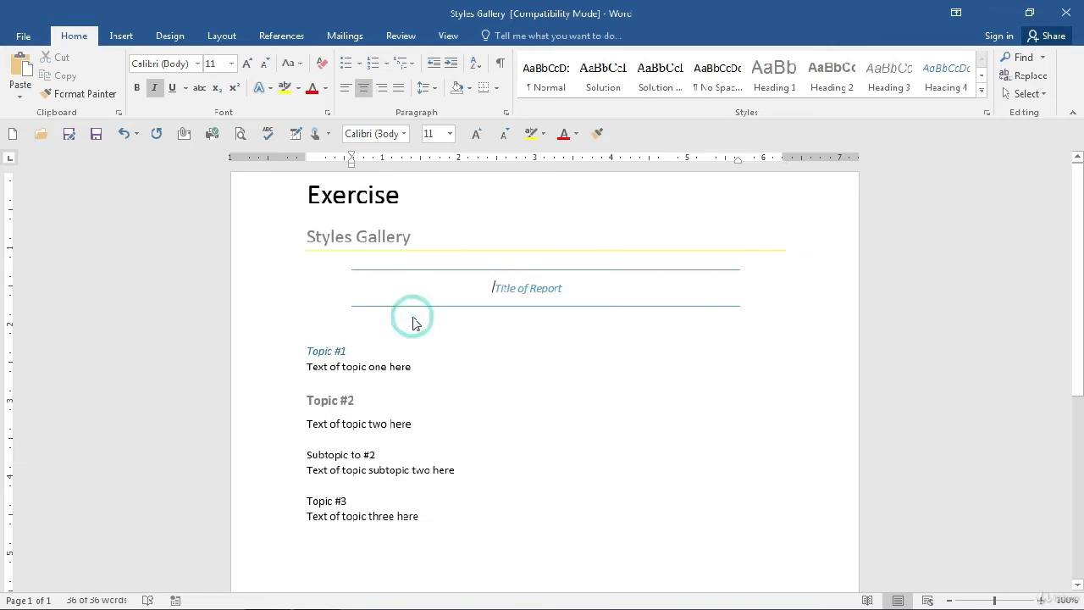
# Show the Navigation Pane and use its headings to jump between Topic #1 and Topic #2.
pyautogui.click(449, 36)
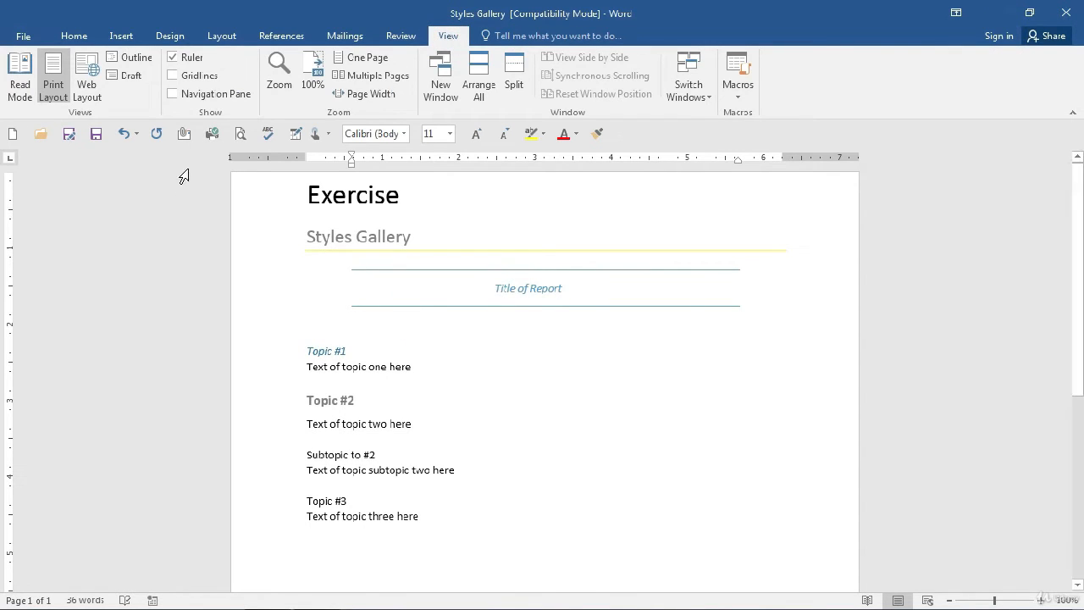
pyautogui.click(196, 100)
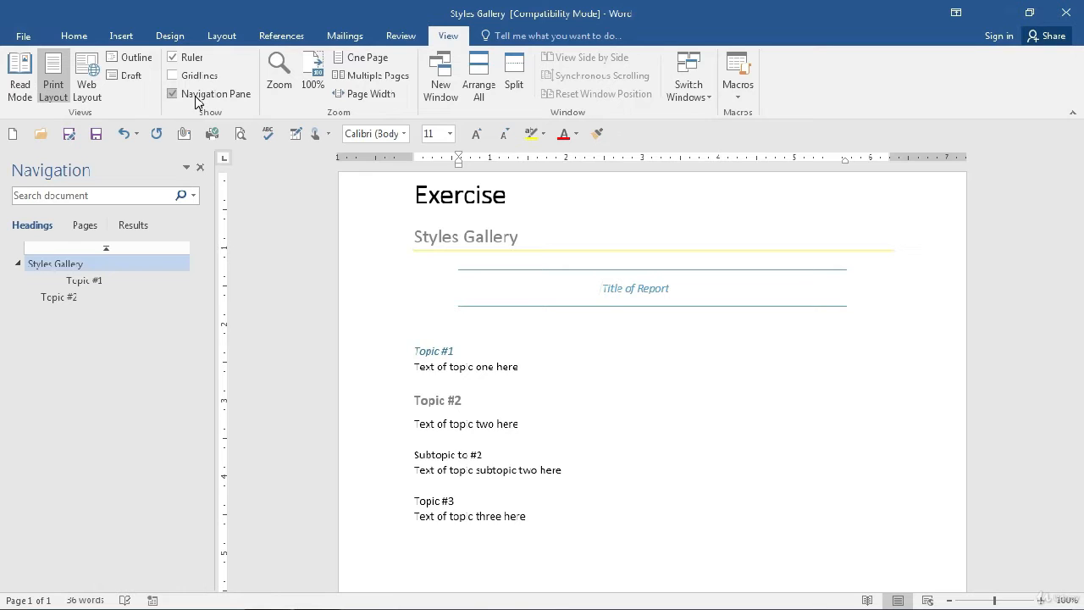
pyautogui.click(84, 280)
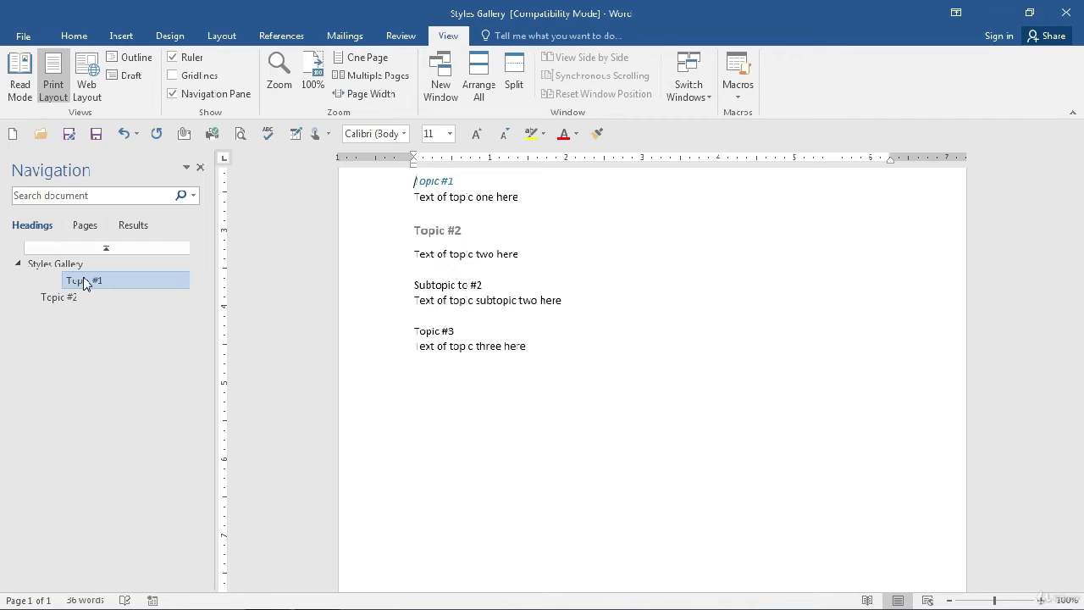
pyautogui.click(74, 300)
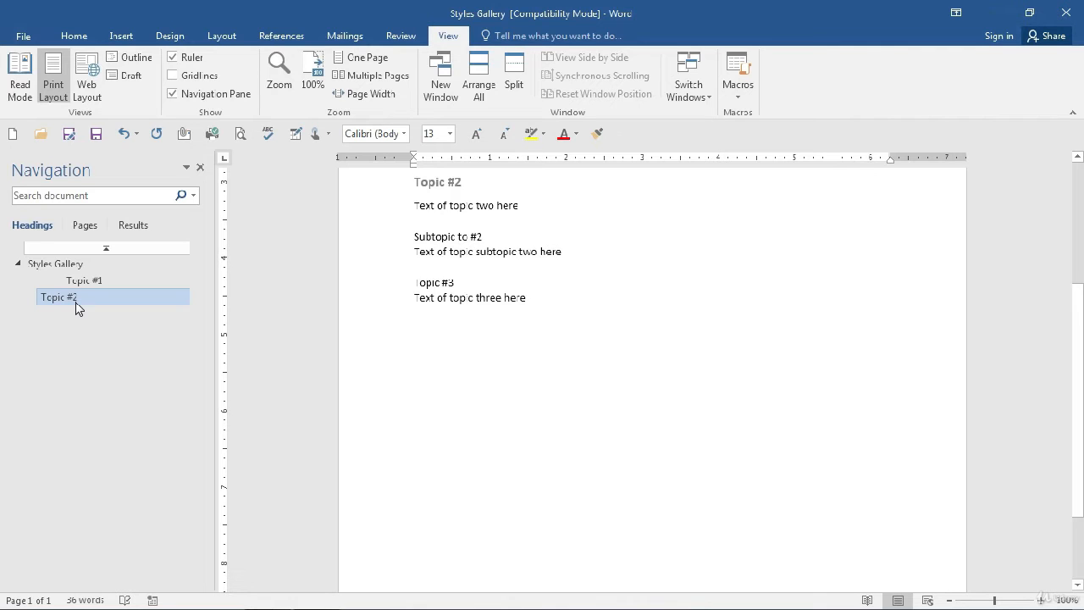
pyautogui.click(75, 305)
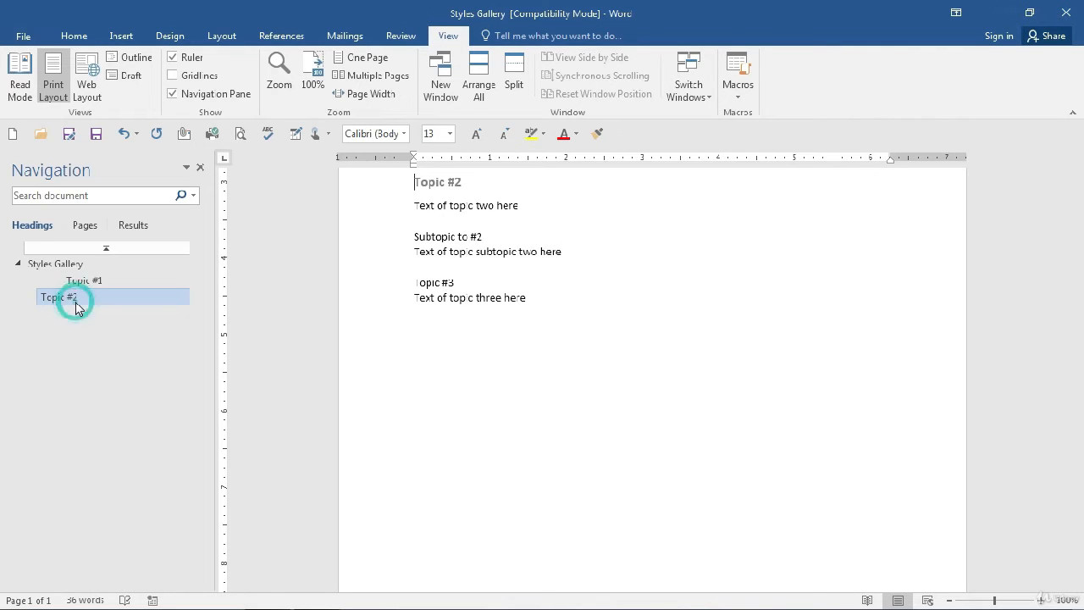
pyautogui.click(75, 280)
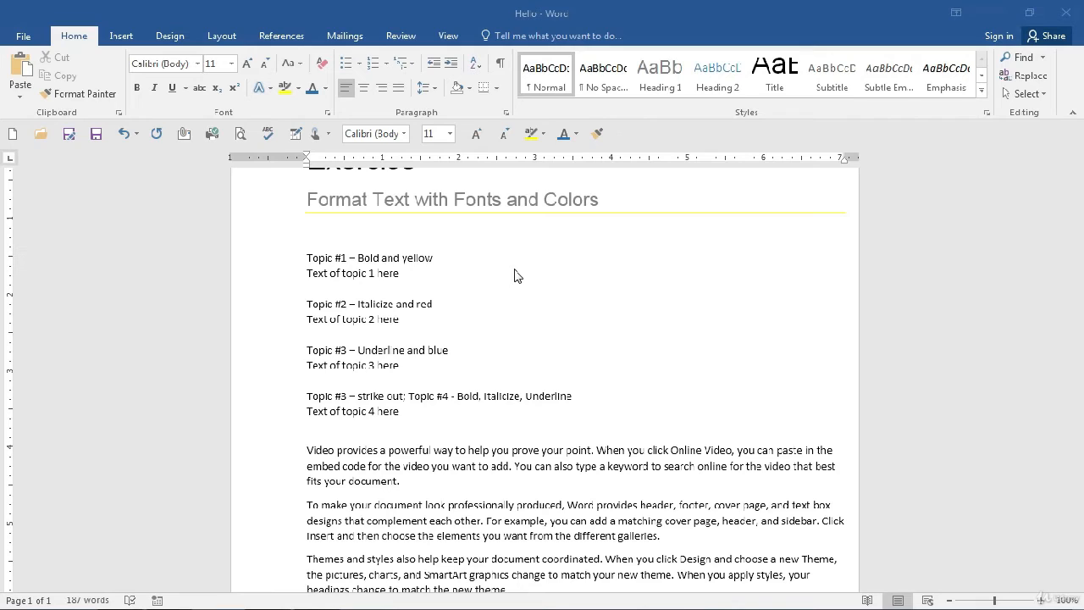
# Practise selecting the word "Bold", the whole "Topic #1 – Bold and yellow" line, and the "Text of topic 1 here" line.
pyautogui.click(380, 260)
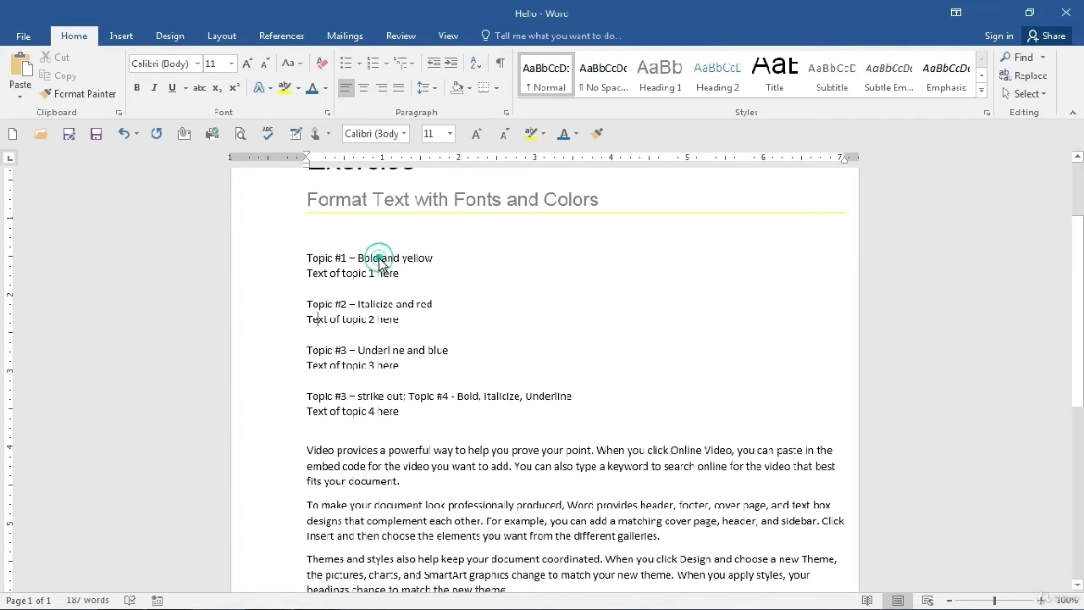
pyautogui.moveTo(380, 260); pyautogui.dragTo(359, 261)
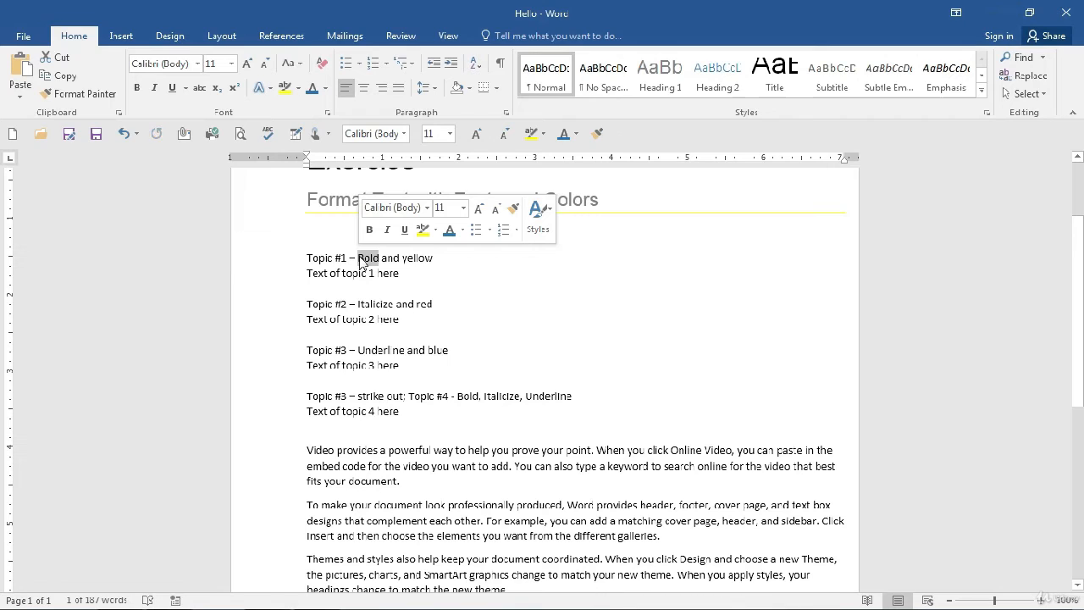
pyautogui.click(360, 257)
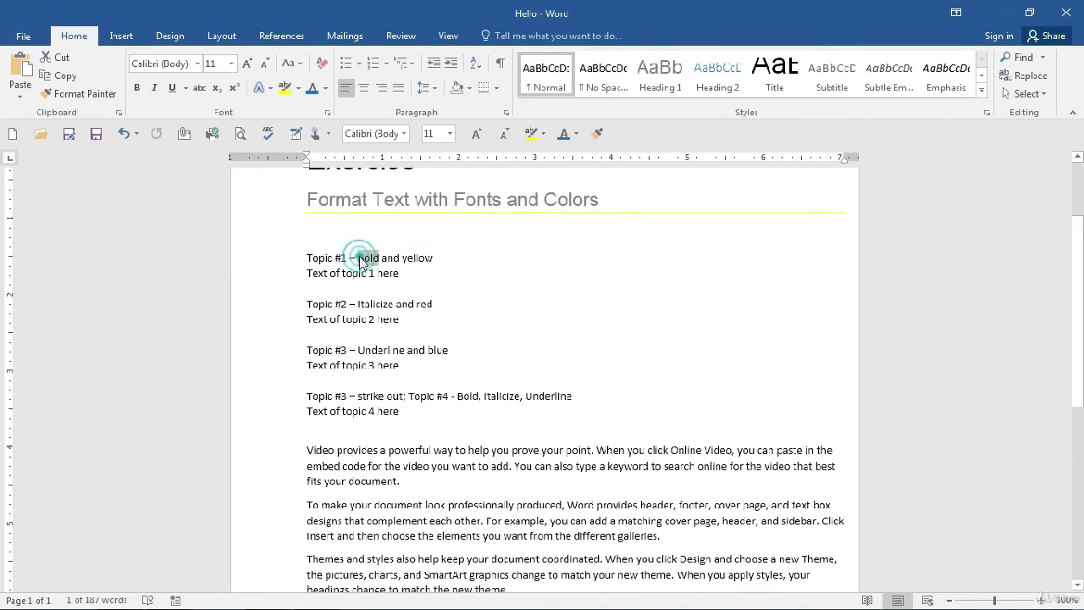
pyautogui.doubleClick(360, 257)
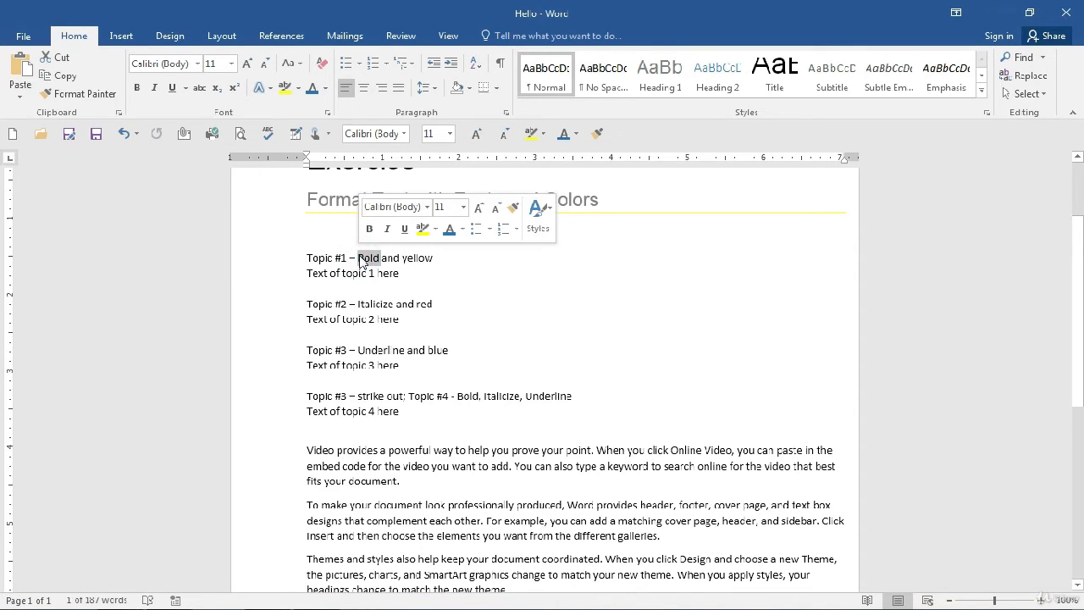
pyautogui.tripleClick(360, 258)
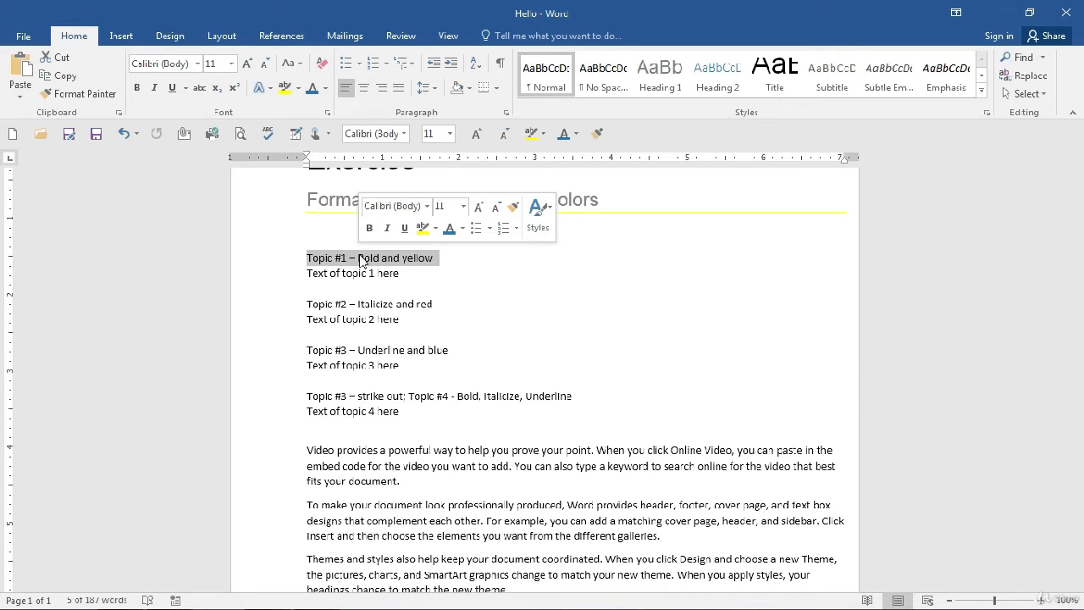
pyautogui.click(278, 274)
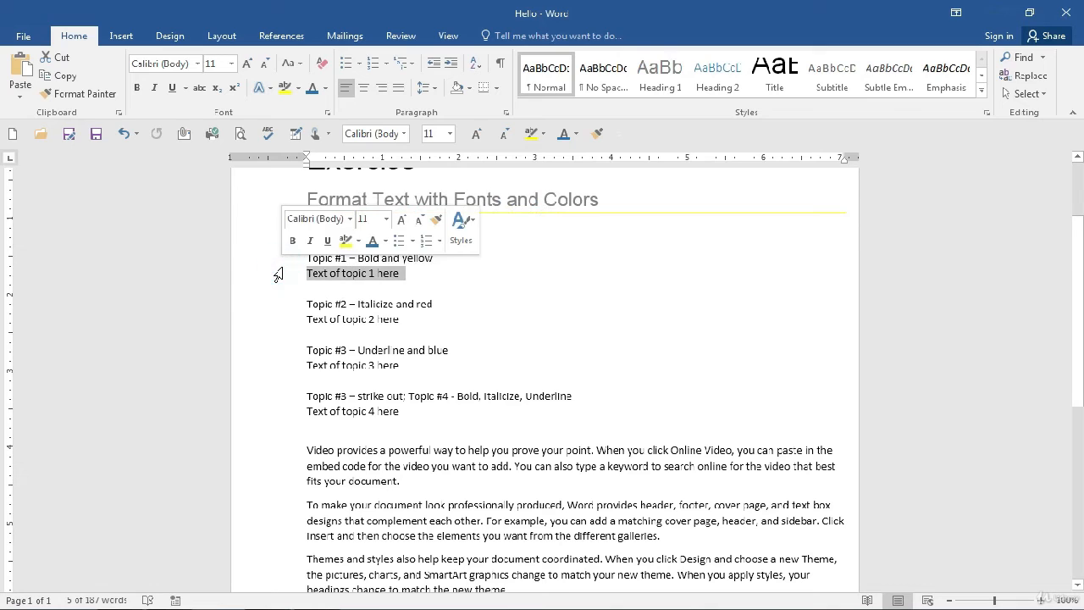
# Make the "Topic #1 – Bold and yellow" line bold and set its font color to standard yellow.
pyautogui.click(282, 259)
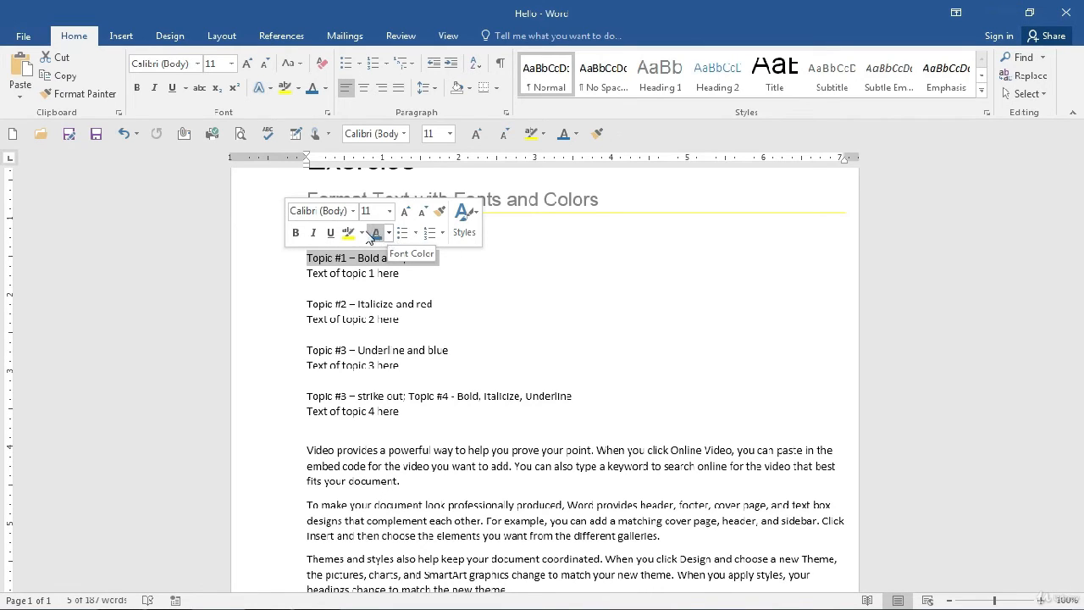
pyautogui.click(296, 234)
pyautogui.click(296, 234)
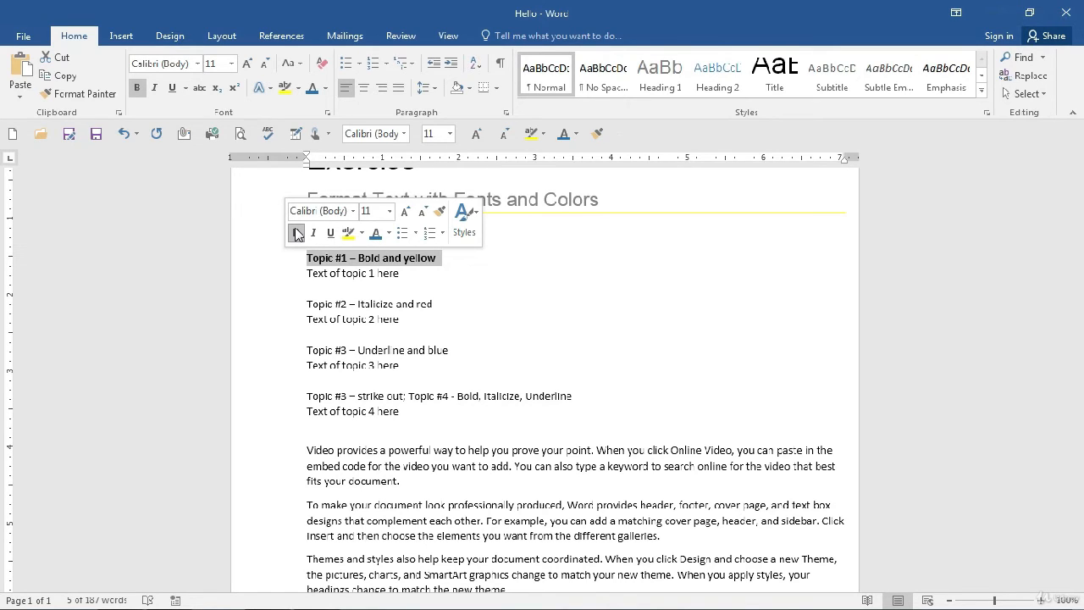
pyautogui.click(388, 233)
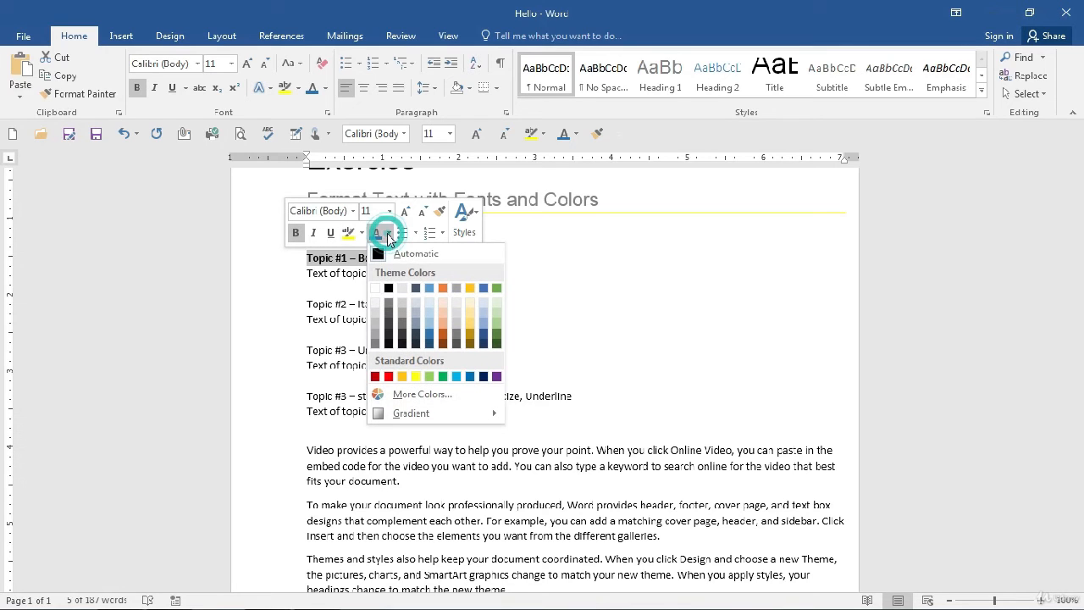
pyautogui.click(415, 375)
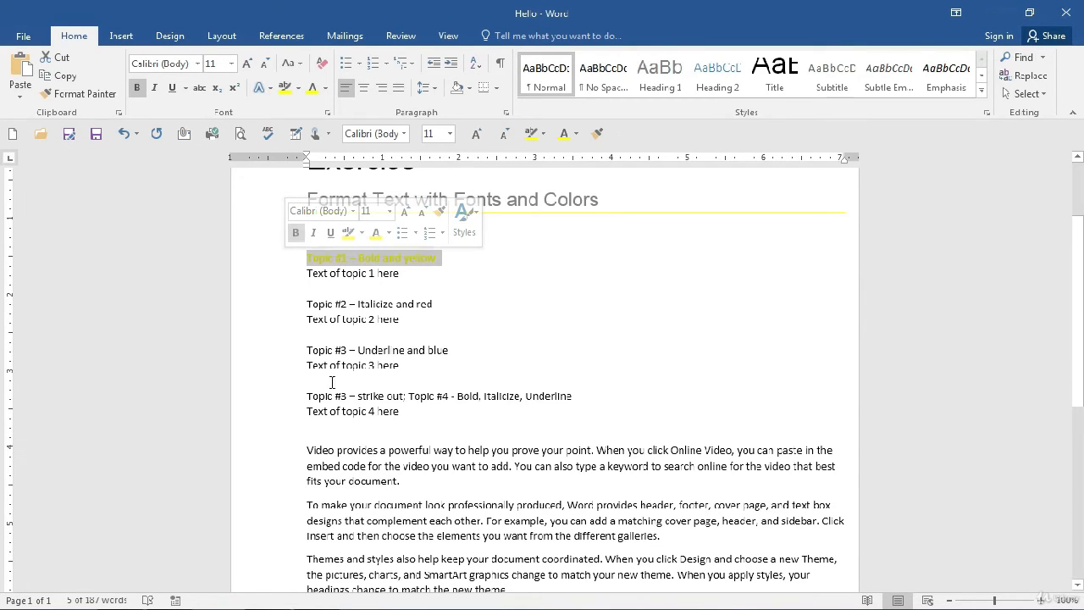
# Italicize the "Topic #2 – Italicize and red" line and set its font color to standard red.
pyautogui.click(299, 311)
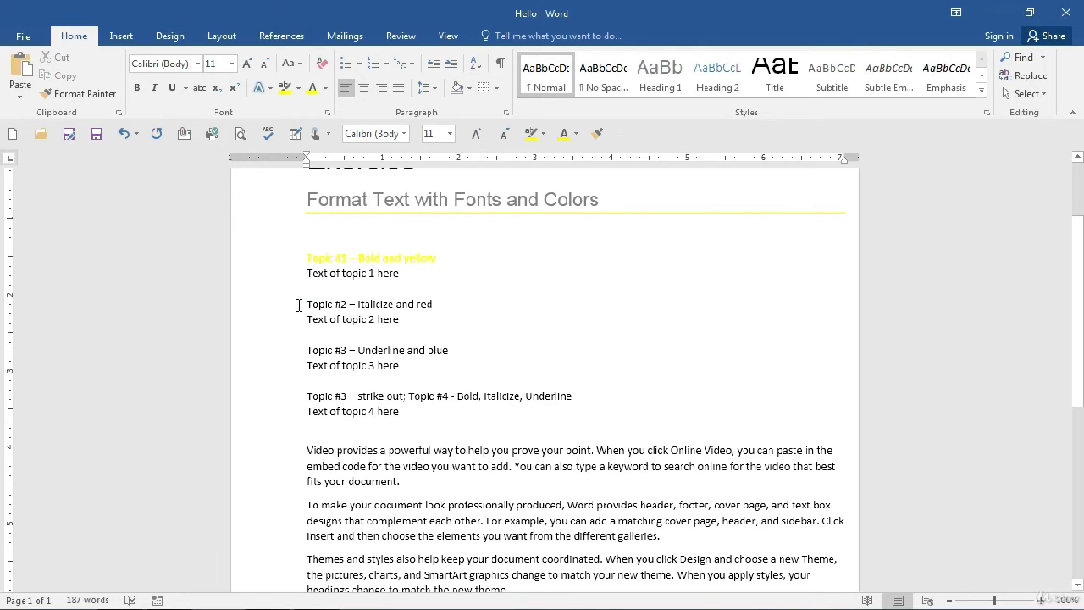
pyautogui.click(297, 306)
pyautogui.click(287, 312)
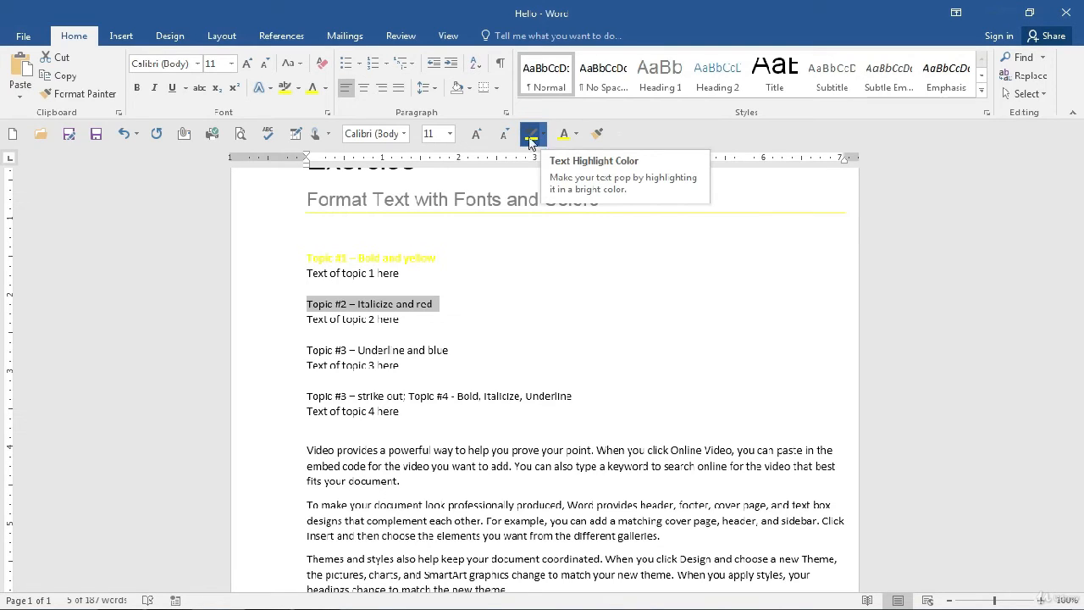
pyautogui.click(162, 86)
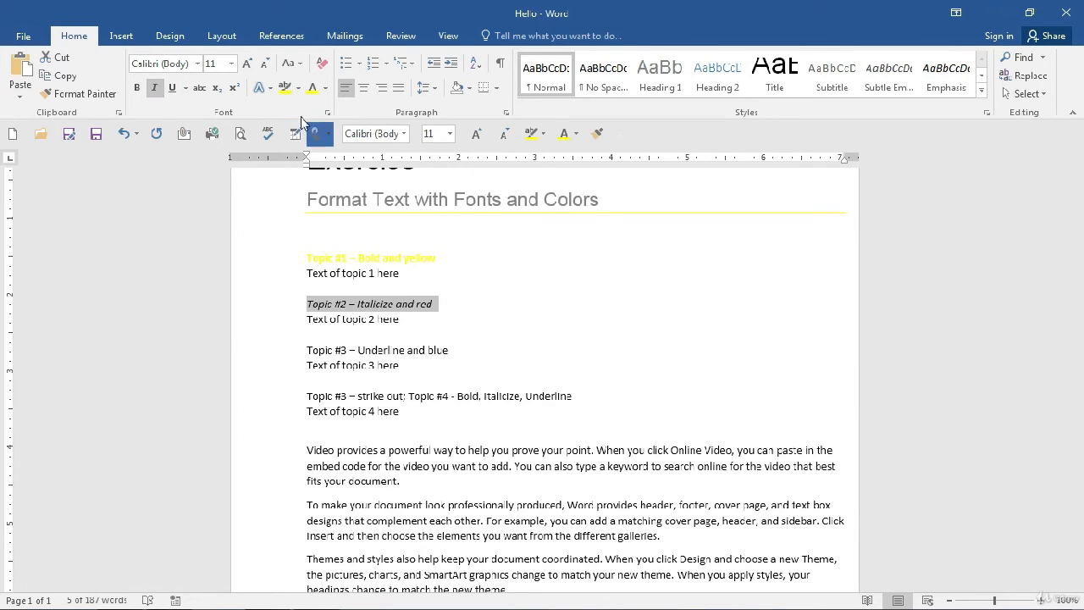
pyautogui.click(326, 88)
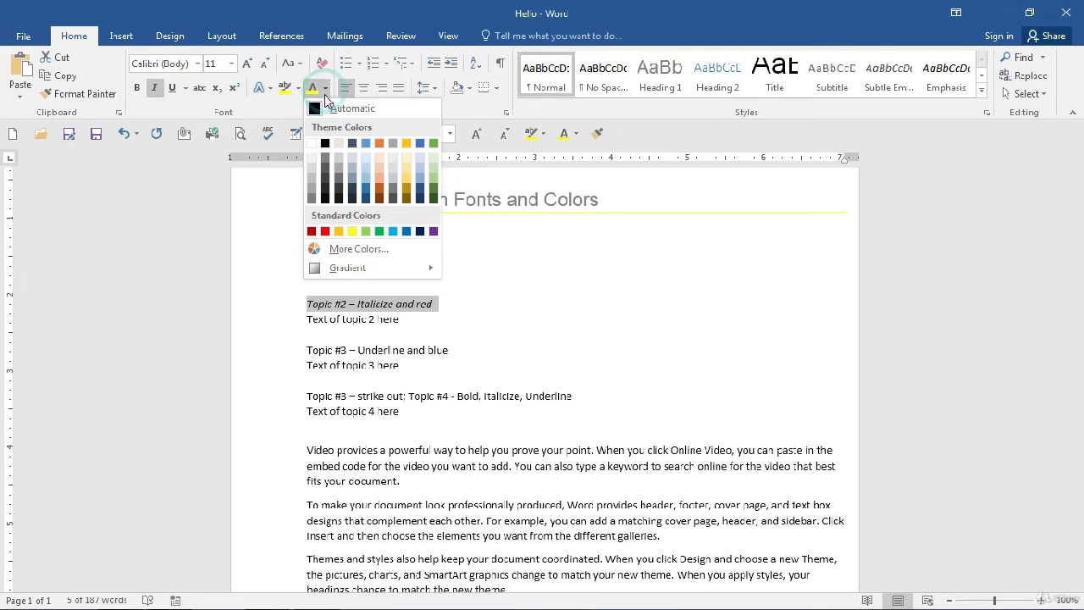
pyautogui.click(325, 232)
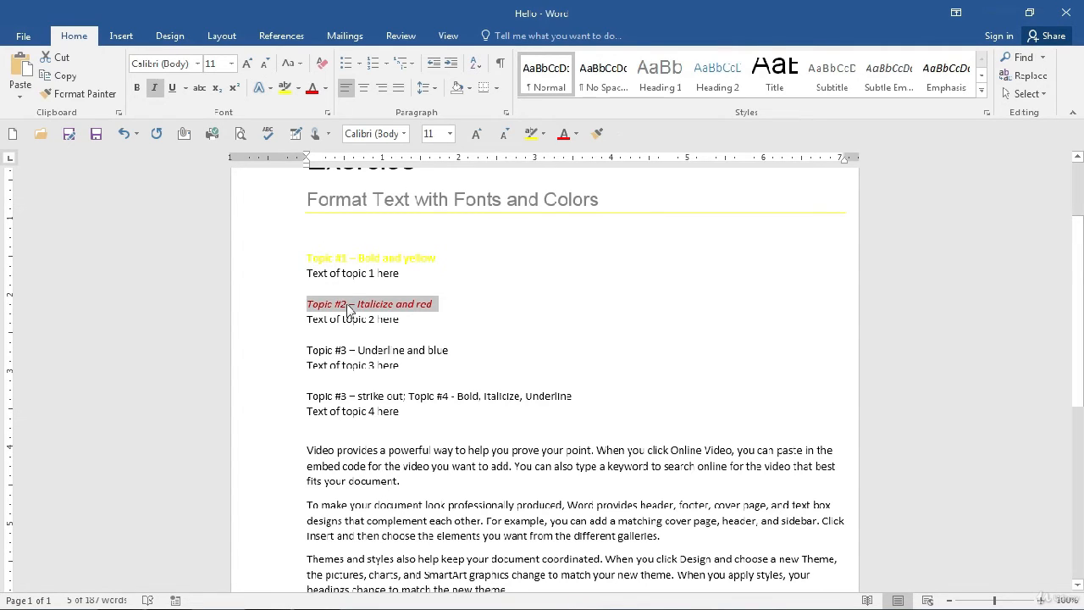
# Set the "Topic #3 – Underline and blue" line's font color to a darker theme blue and try to underline it.
pyautogui.click(285, 354)
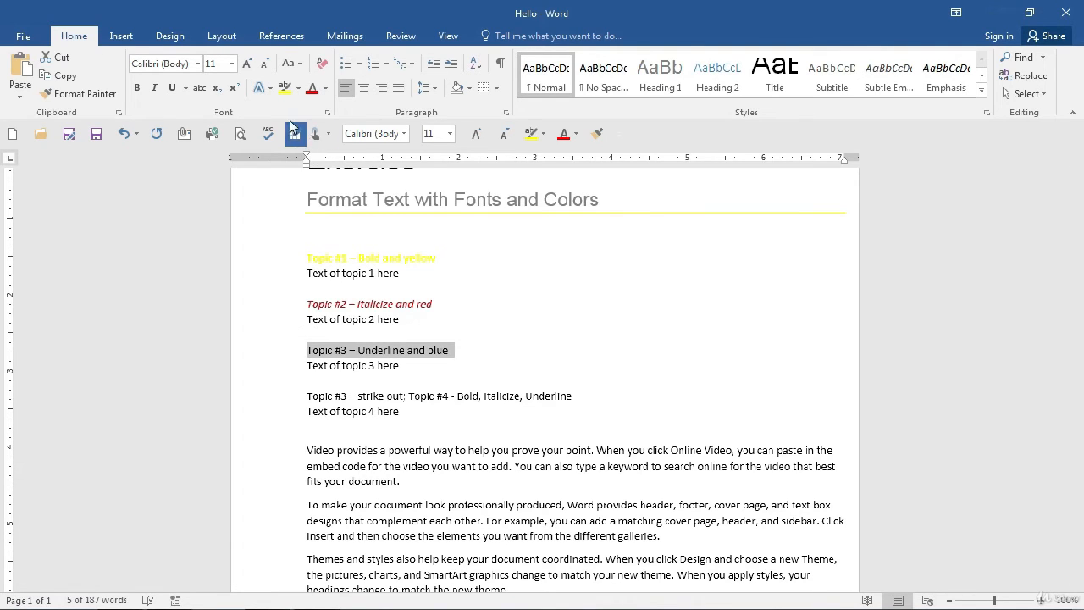
pyautogui.click(325, 88)
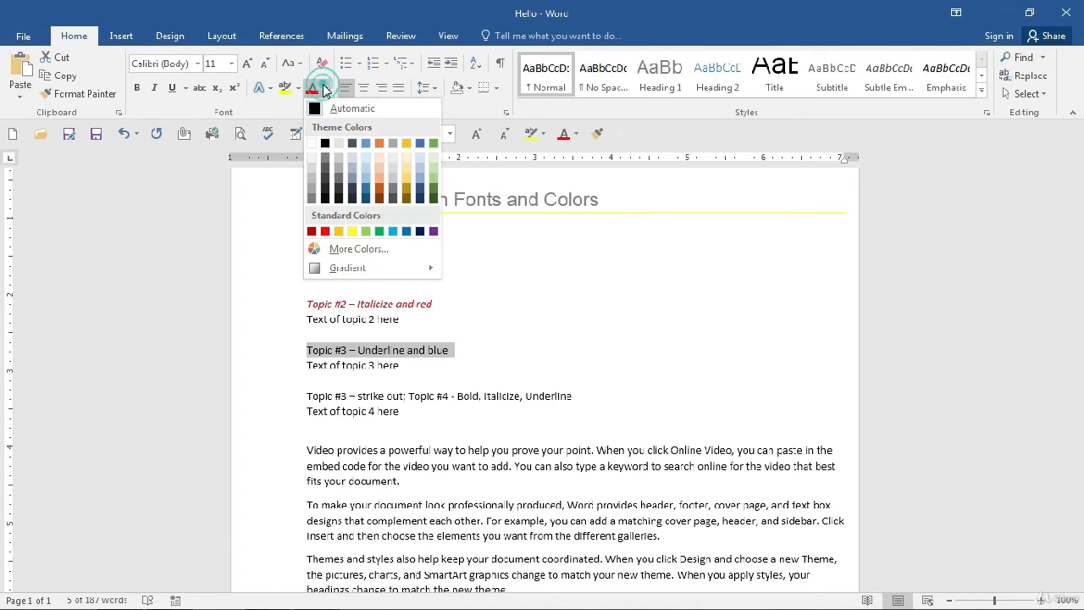
pyautogui.click(365, 186)
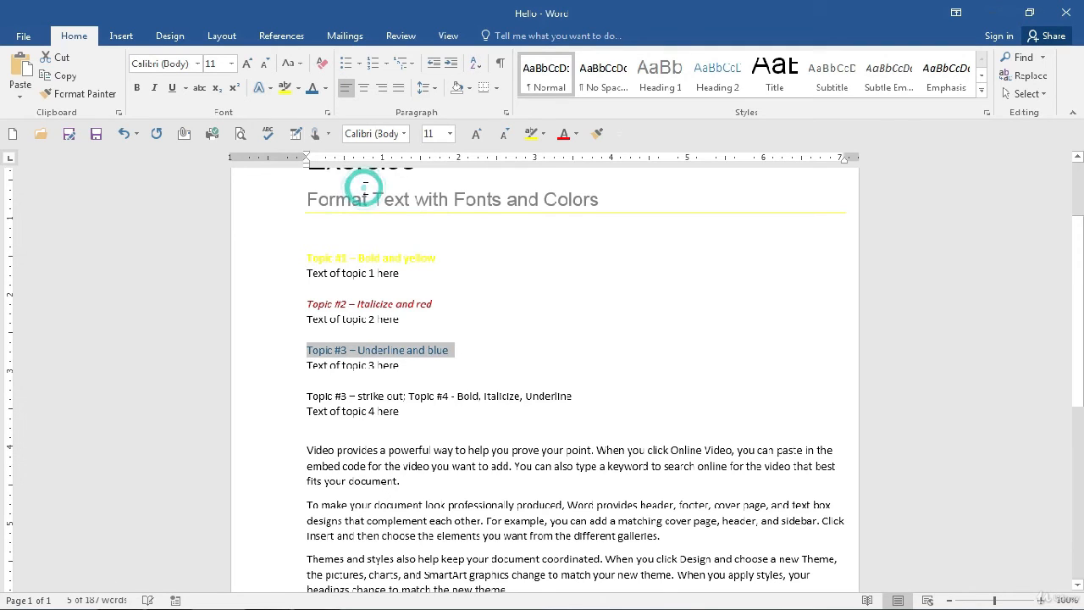
pyautogui.click(172, 89)
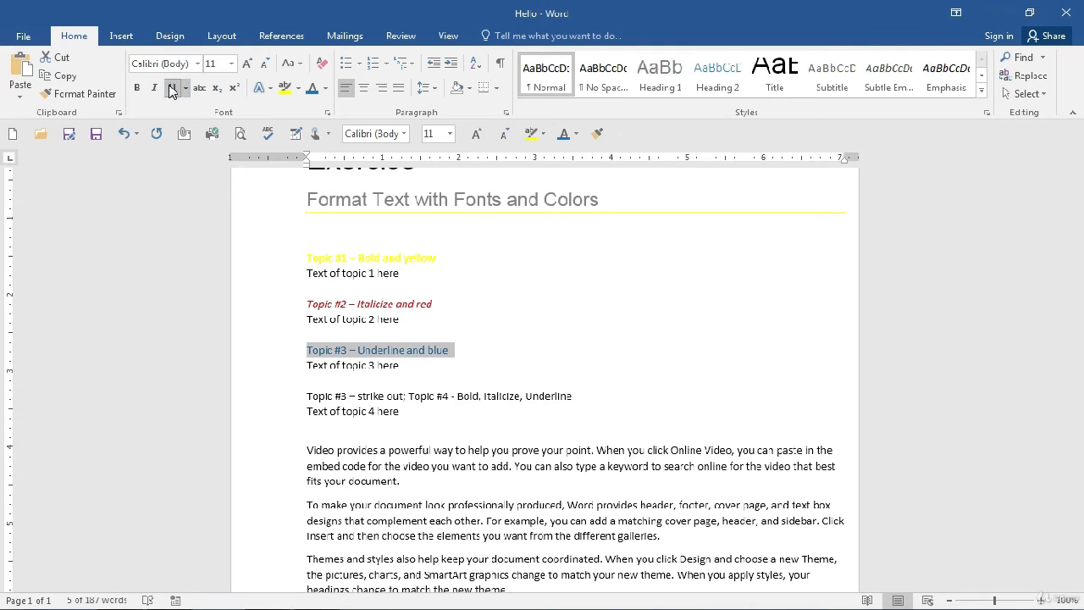
# Strike through the words "Topic #3" at the start of the "strike out" line.
pyautogui.click(325, 395)
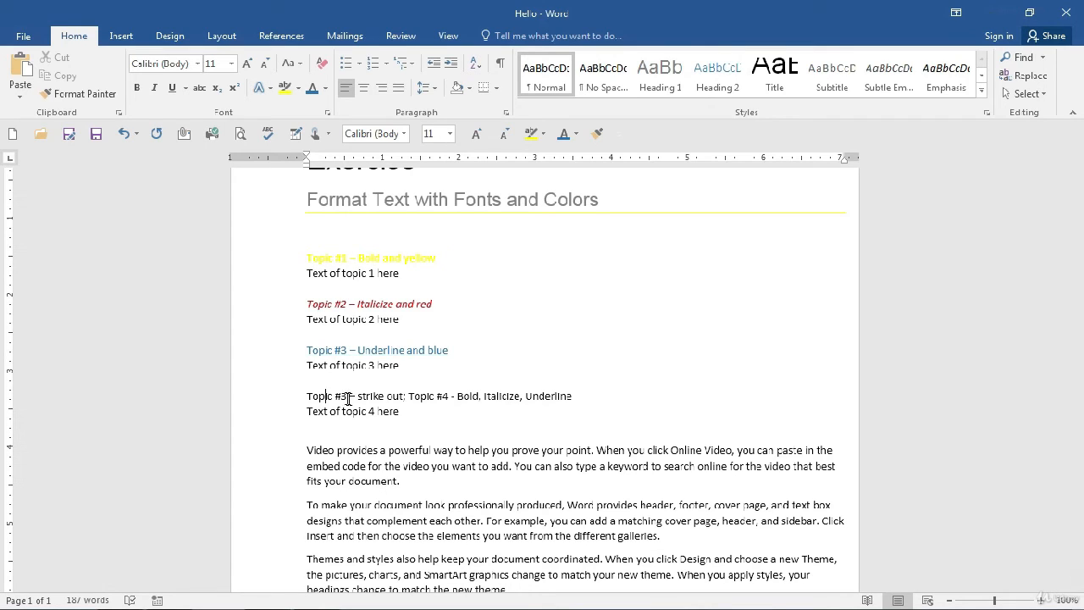
pyautogui.moveTo(349, 396); pyautogui.dragTo(307, 397)
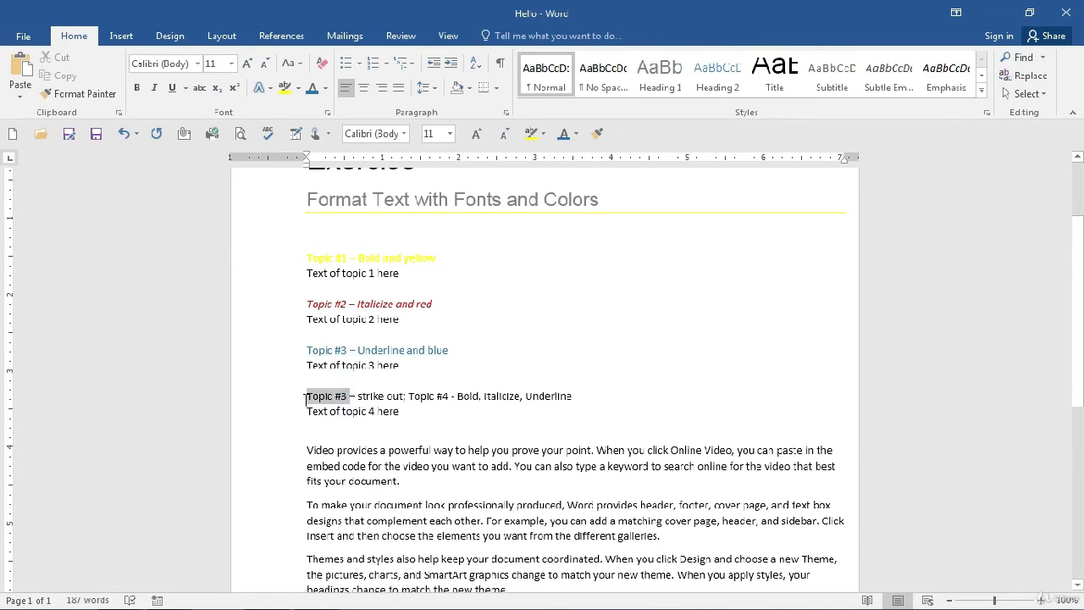
pyautogui.click(200, 88)
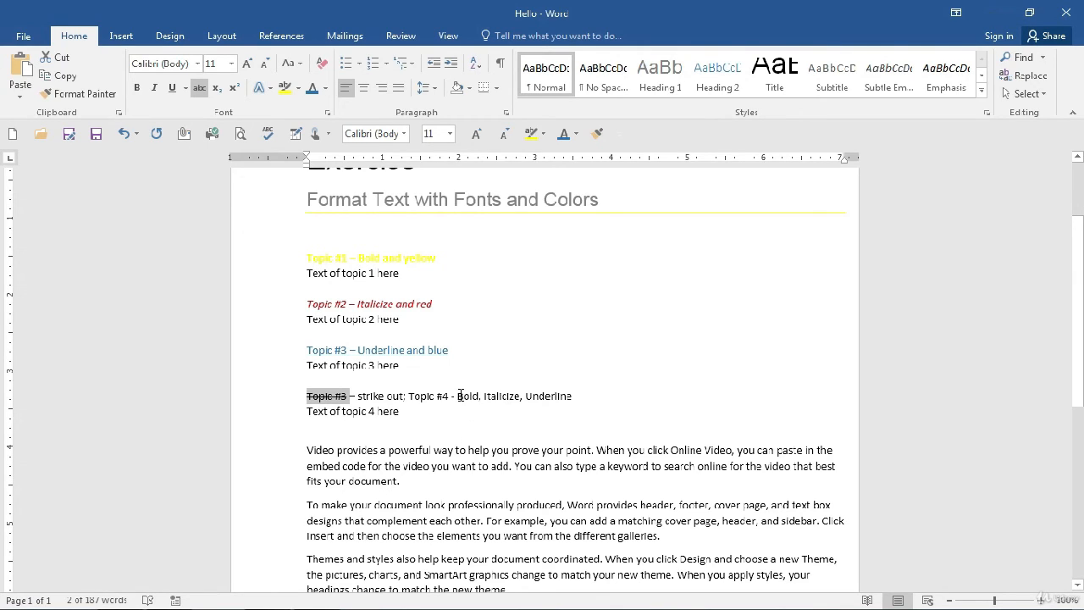
# Apply bold, italic and underline to the whole line containing "strike out" and "Topic #4".
pyautogui.click(457, 395)
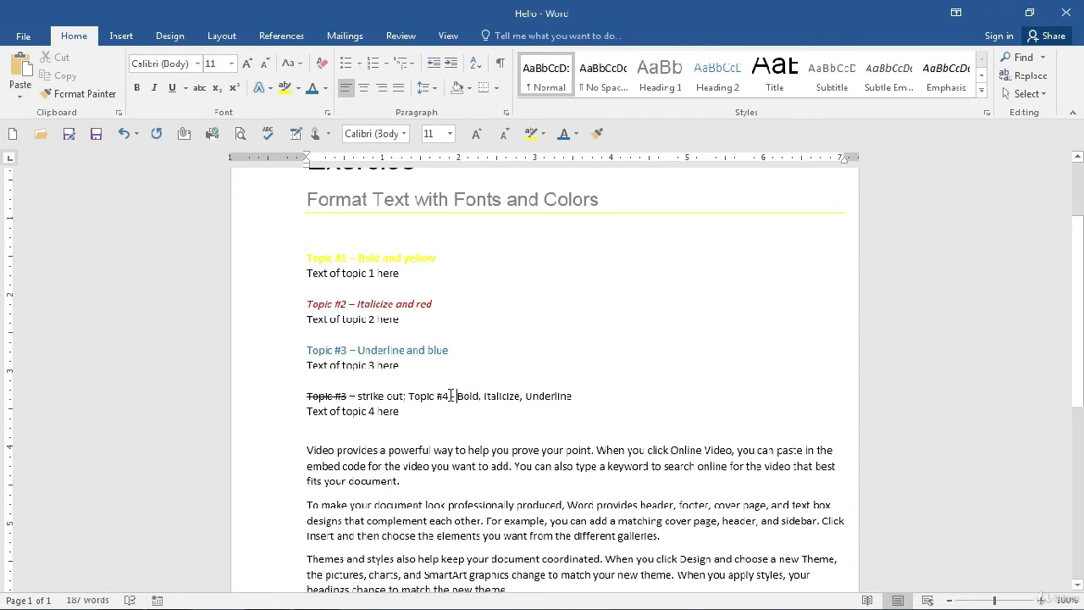
pyautogui.moveTo(449, 395); pyautogui.dragTo(409, 395)
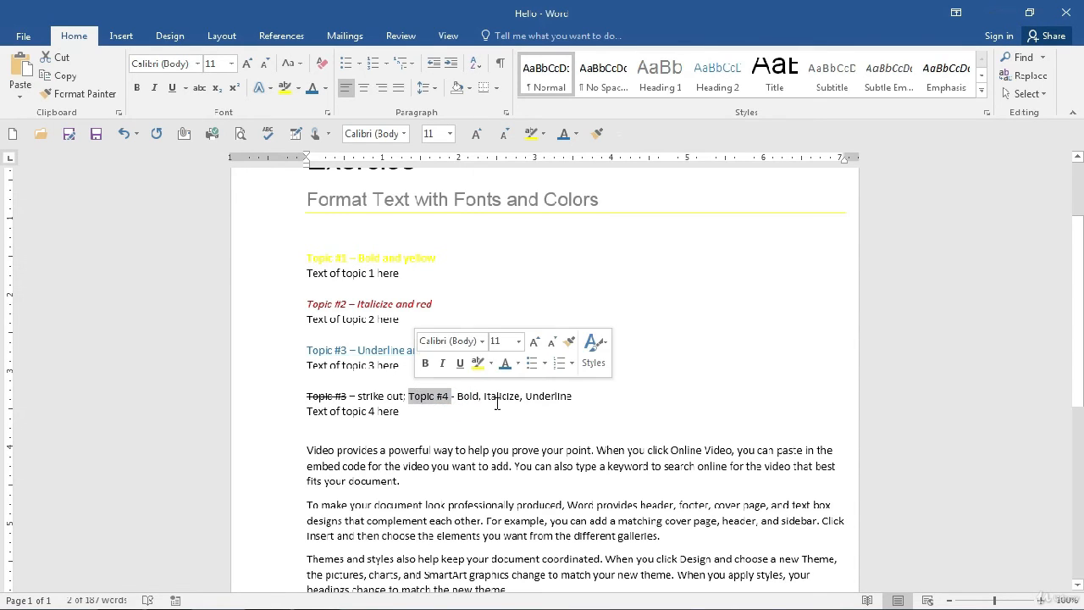
pyautogui.moveTo(580, 396); pyautogui.dragTo(416, 389)
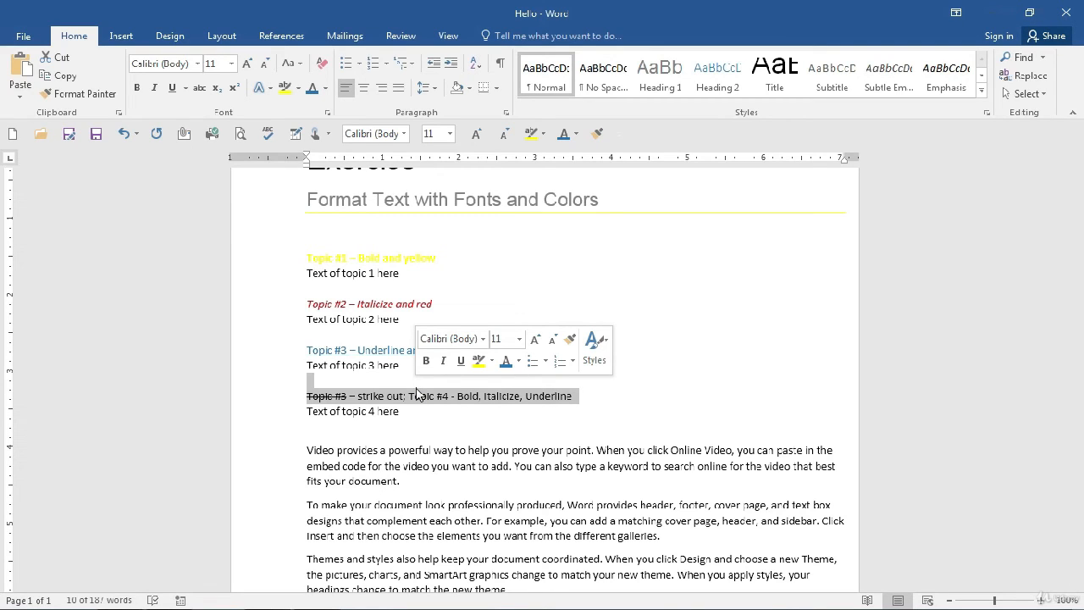
pyautogui.hotkey('ctrl', 'b')
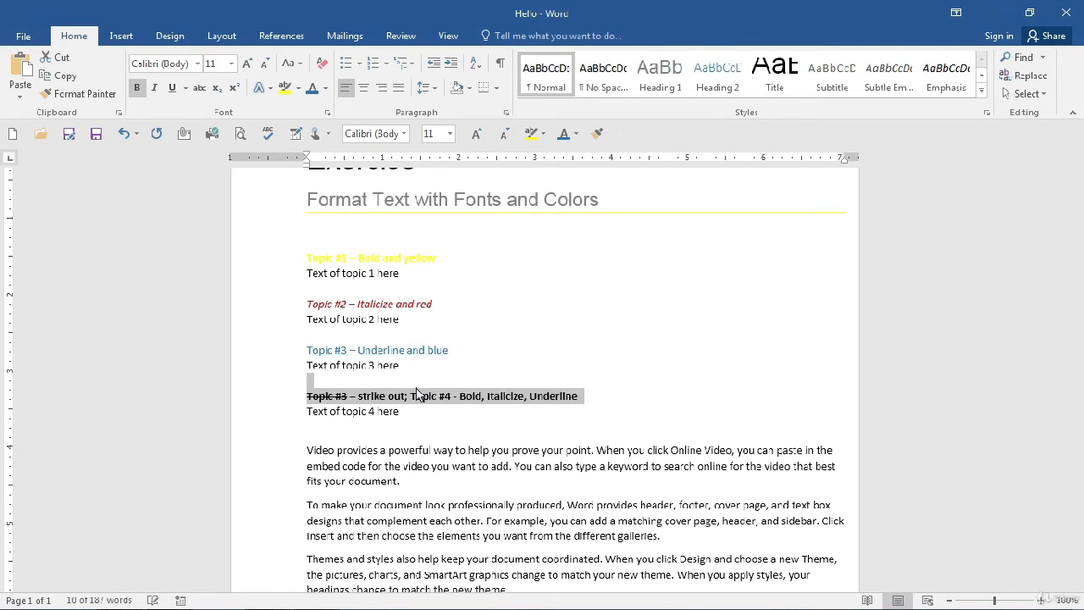
pyautogui.hotkey('ctrl', 'i')
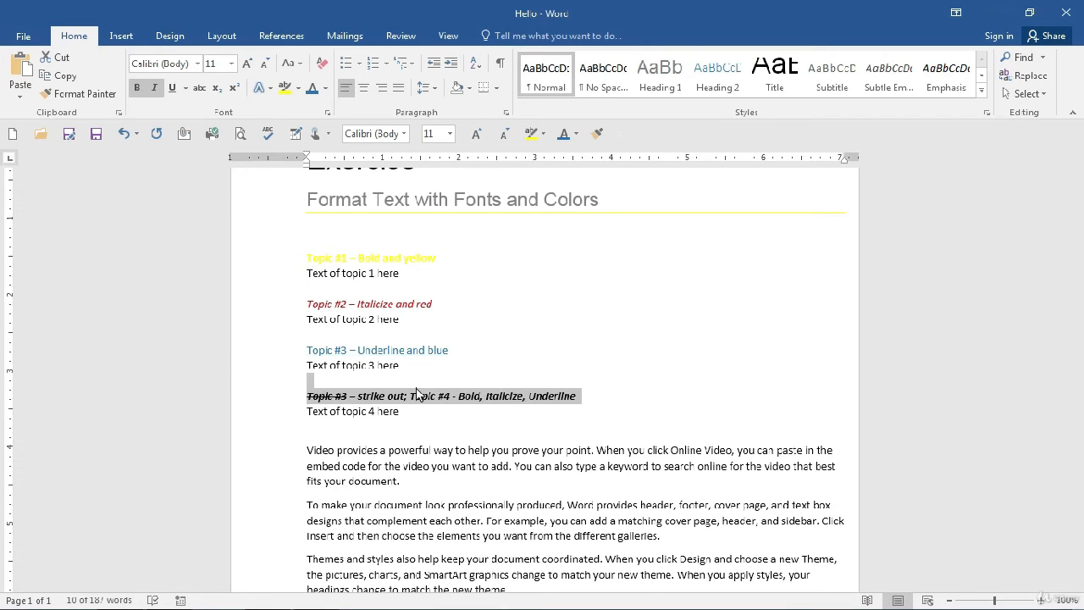
pyautogui.hotkey('ctrl', 'u')
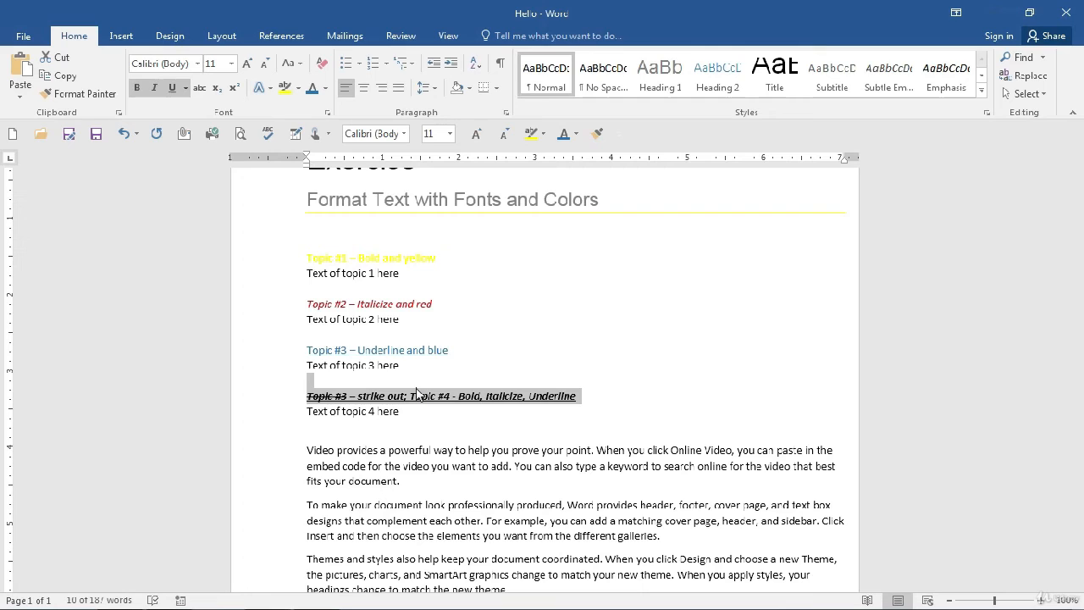
pyautogui.doubleClick(417, 396)
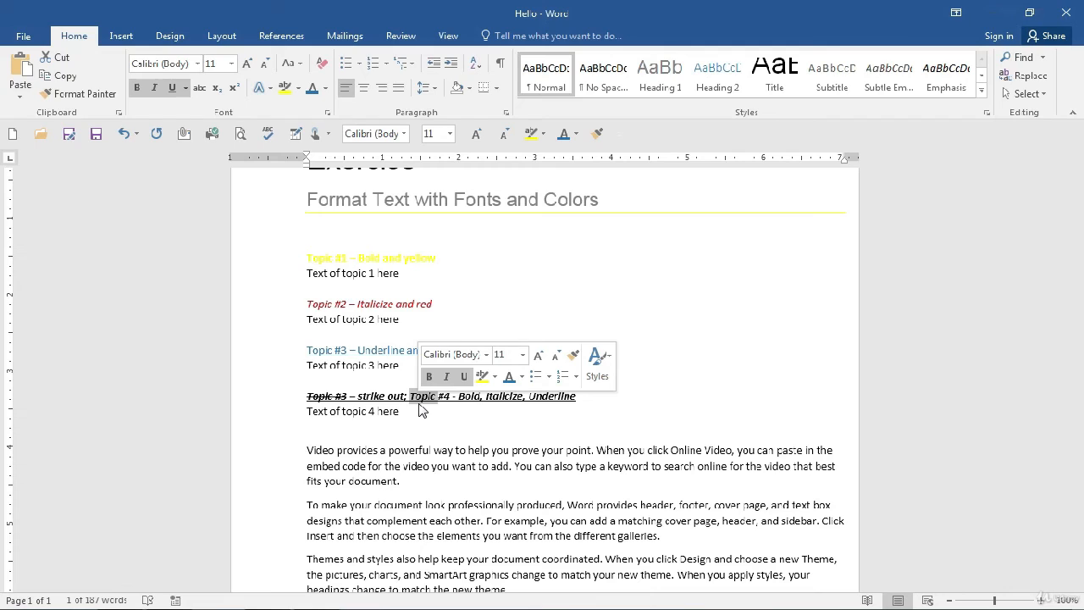
pyautogui.moveTo(587, 395); pyautogui.dragTo(421, 400)
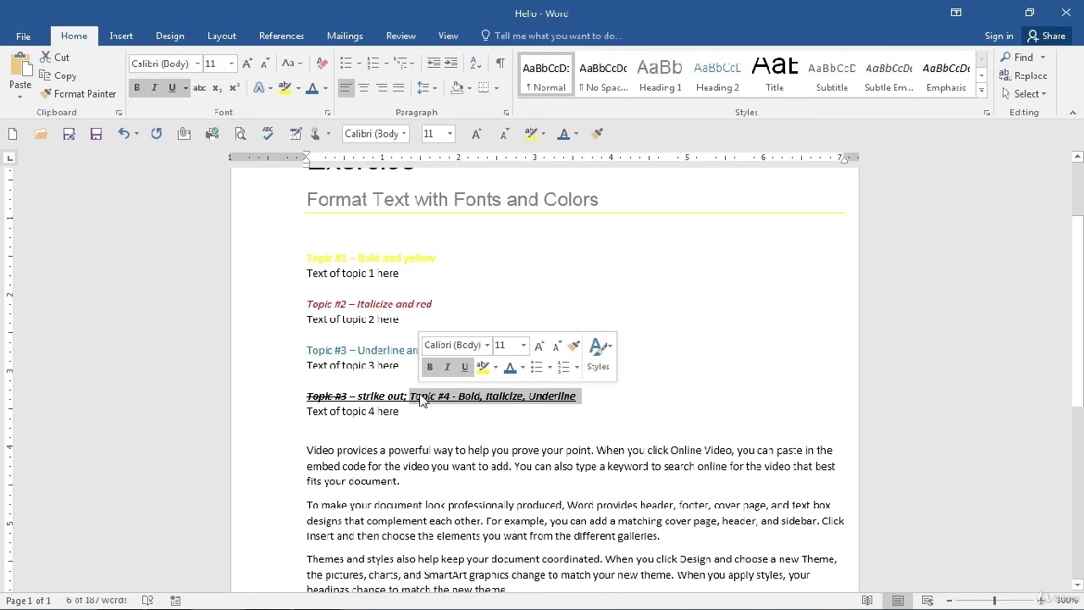
pyautogui.moveTo(421, 400); pyautogui.dragTo(490, 295)
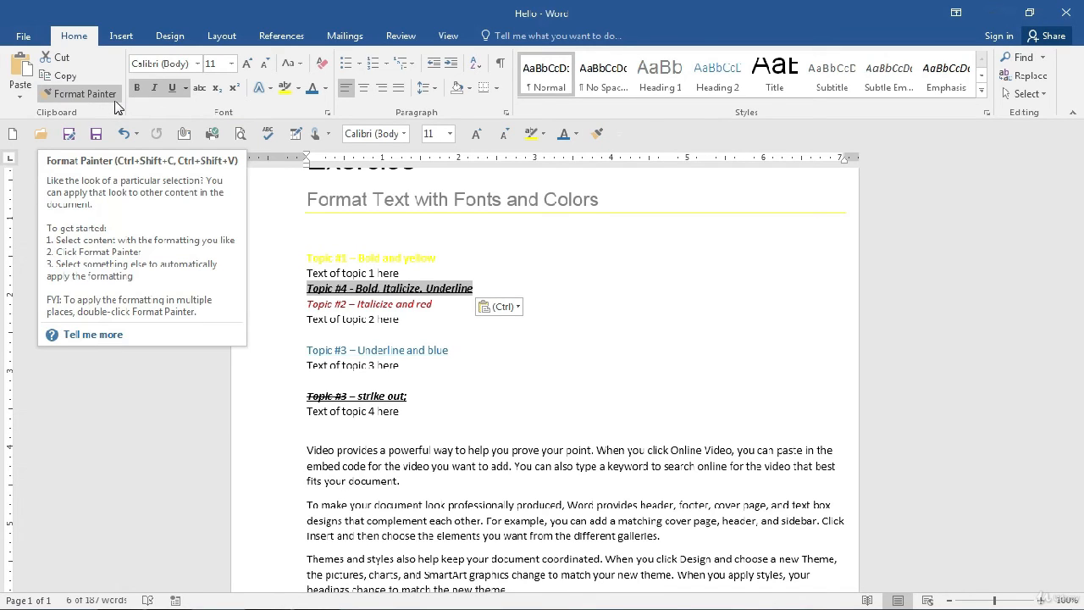
pyautogui.click(442, 381)
pyautogui.moveTo(440, 386); pyautogui.dragTo(410, 396)
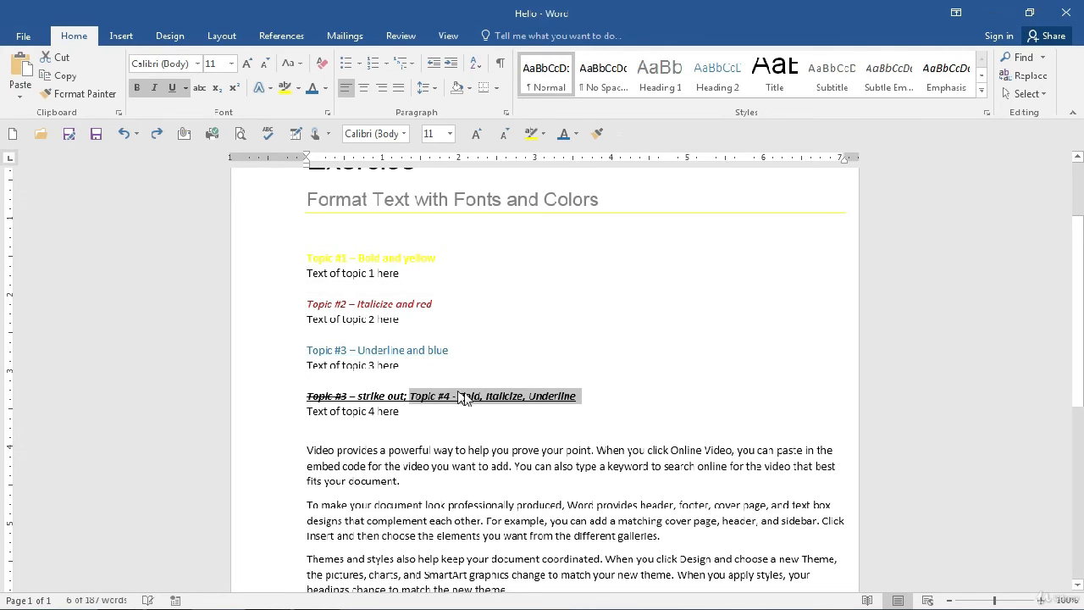
# Copy the formatting of "Topic #4 - Bold, Italicize, Underline" onto "Text of topic 4" in the line below with Format Painter.
pyautogui.click(75, 95)
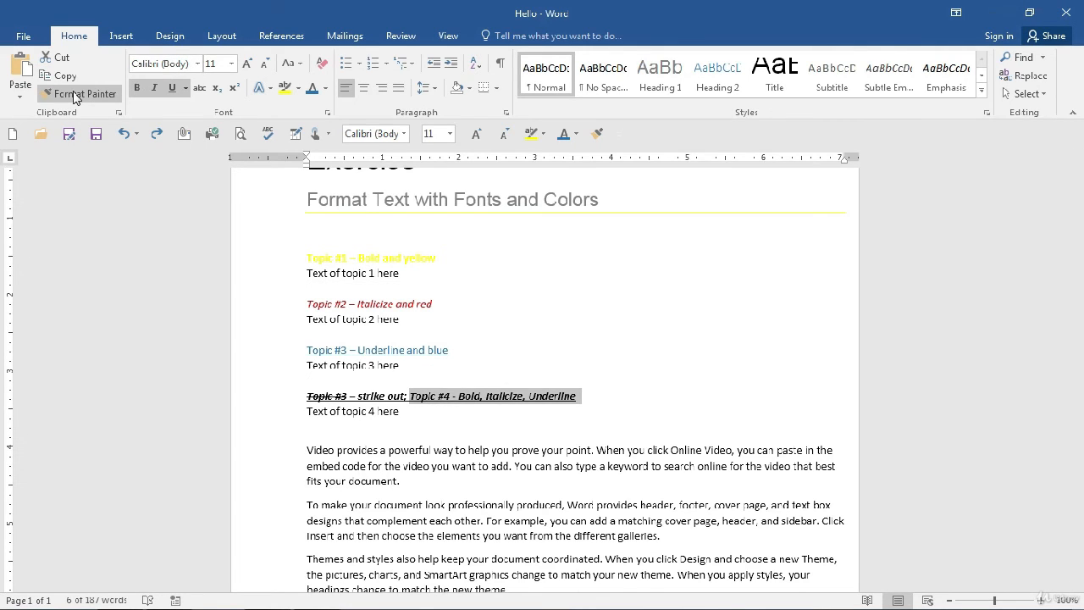
pyautogui.click(75, 95)
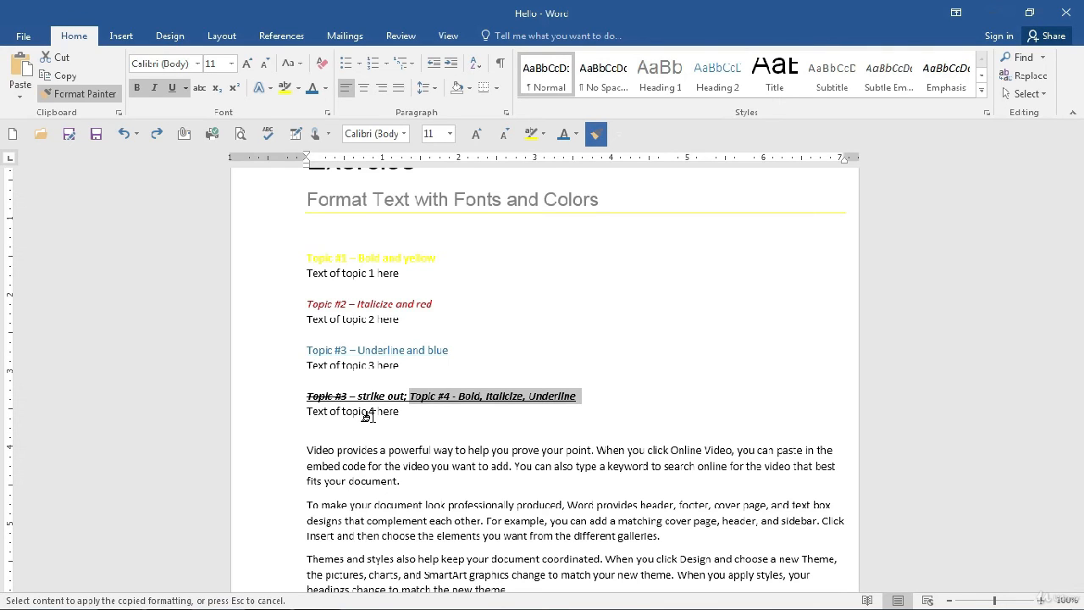
pyautogui.moveTo(376, 412)
pyautogui.mouseDown()
pyautogui.moveTo(308, 408)
pyautogui.moveTo(301, 418)
pyautogui.mouseUp()
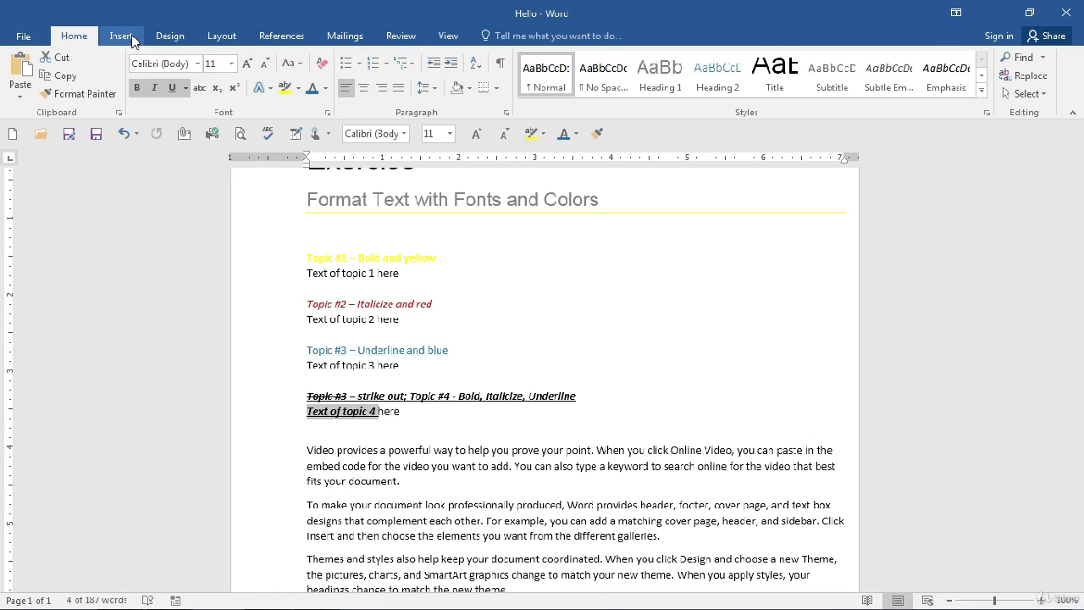
# Turn the letter V that begins the "Video provides a powerful way" paragraph into a Dropped drop cap.
pyautogui.click(313, 446)
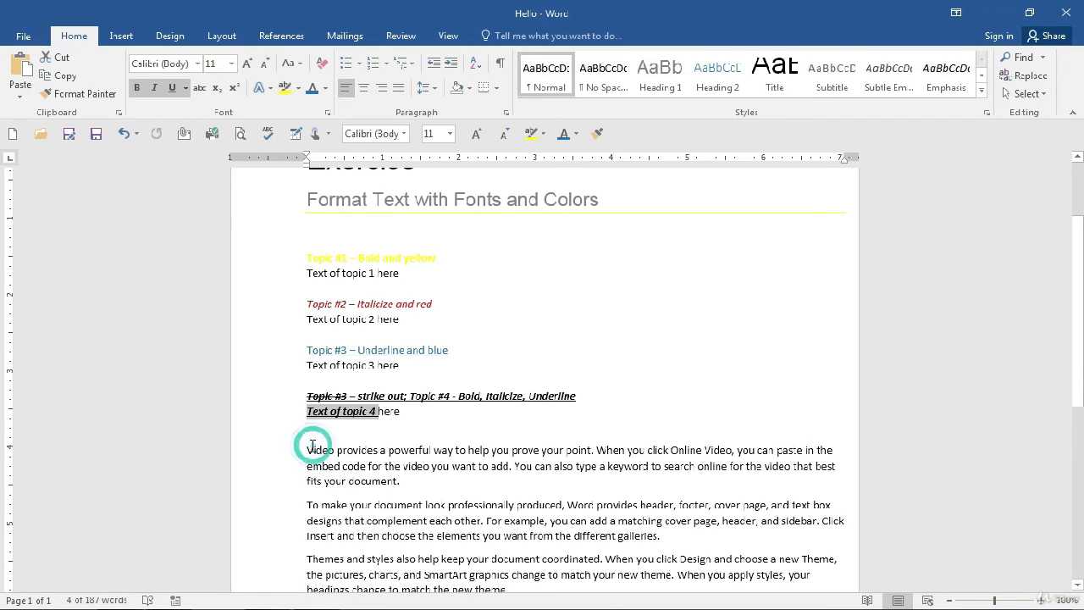
pyautogui.moveTo(313, 445); pyautogui.dragTo(306, 445)
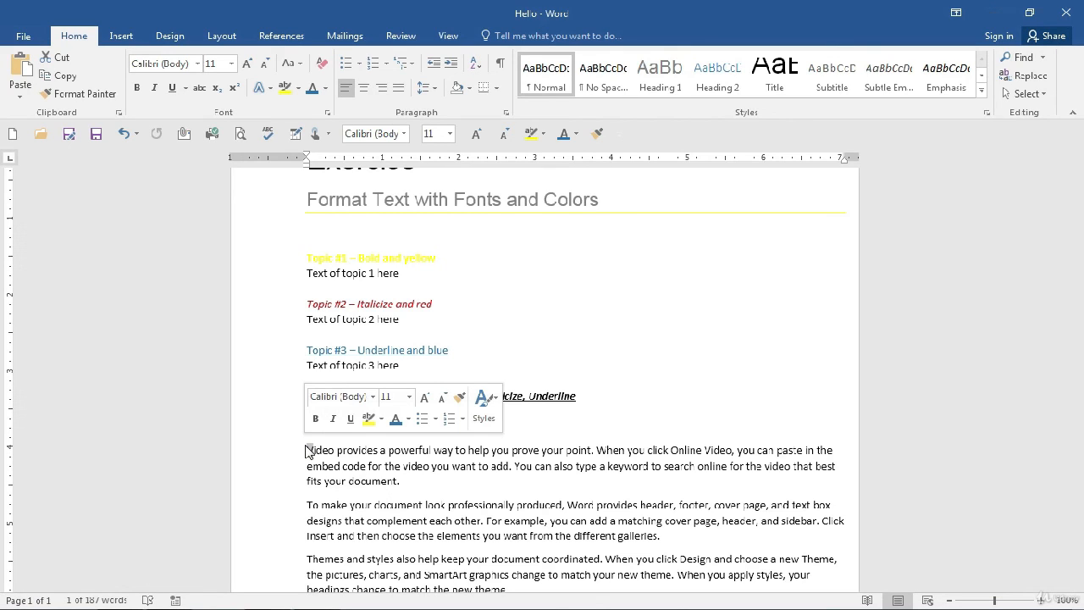
pyautogui.click(121, 36)
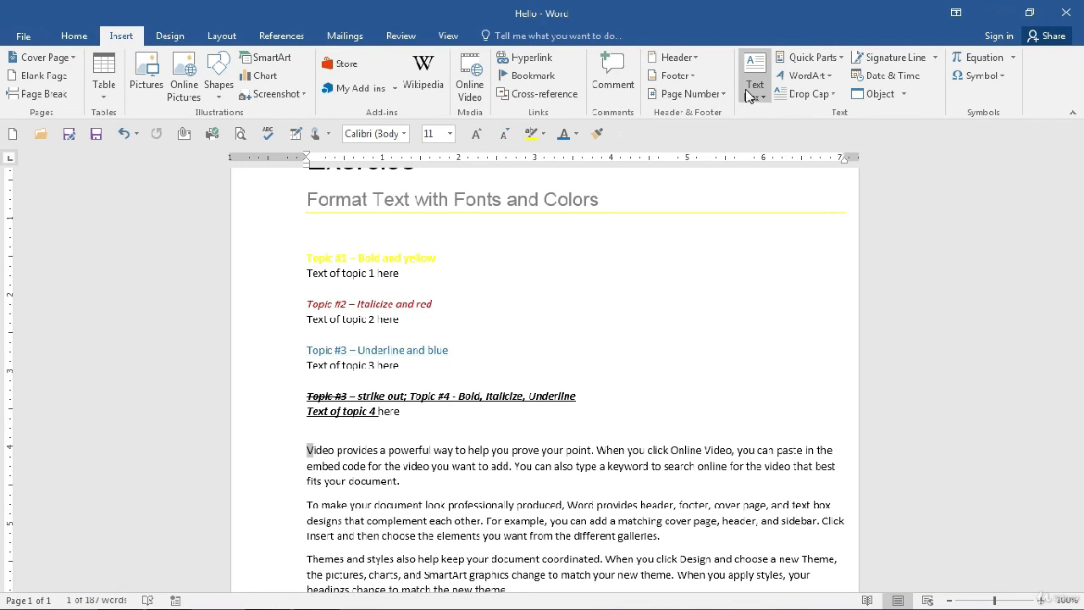
pyautogui.click(826, 99)
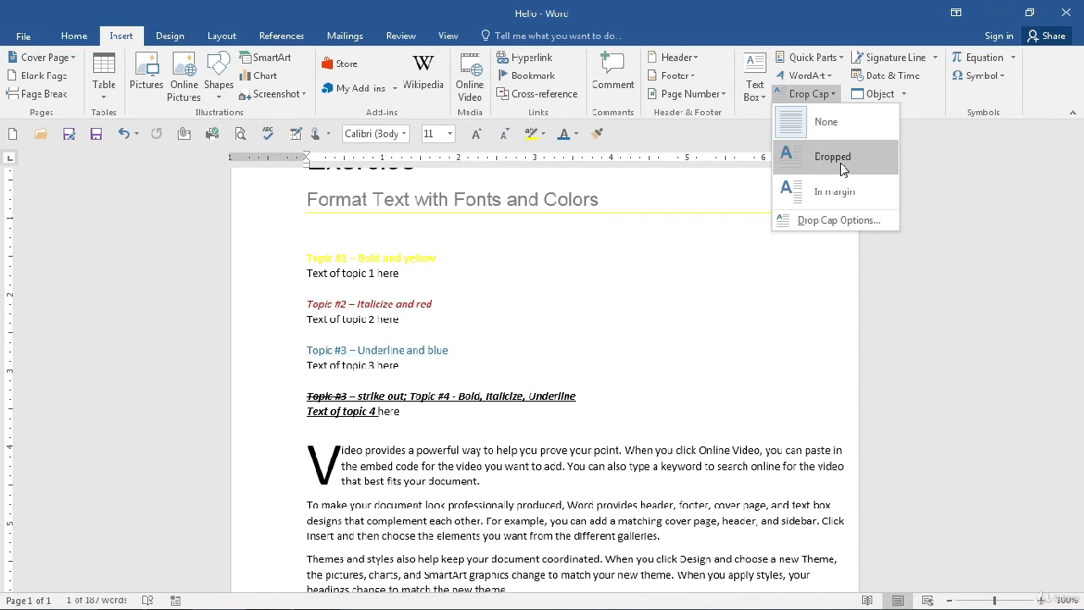
pyautogui.click(841, 168)
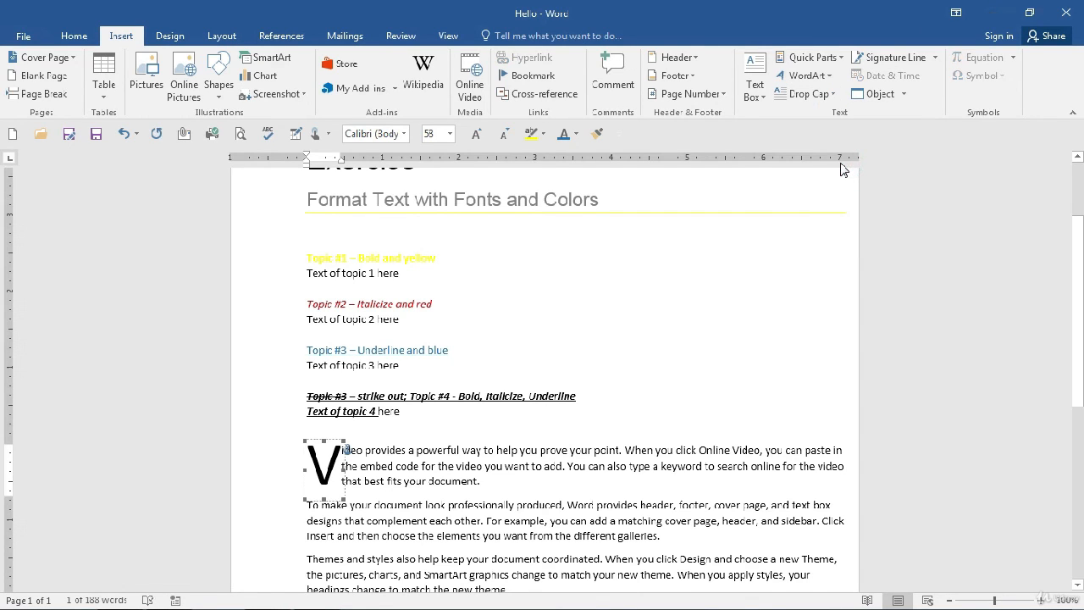